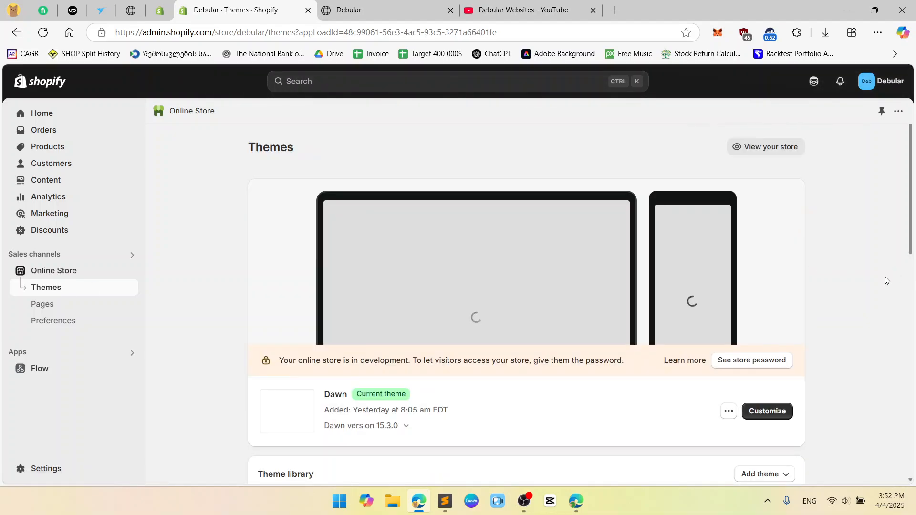
Look over the current theme and the popular free themes, and open the current Dawn theme for customization
{"action": "scroll", "coordinate": [856, 260], "scroll_direction": "down", "scroll_amount": 3}
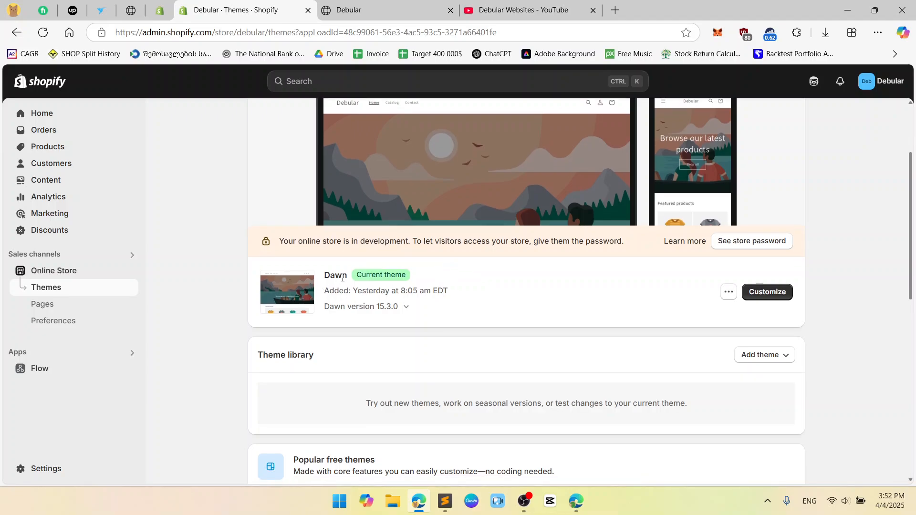
{"action": "left_click_drag", "start_coordinate": [323, 279], "coordinate": [347, 278]}
{"action": "left_click", "coordinate": [512, 276]}
{"action": "scroll", "coordinate": [513, 278], "scroll_direction": "down", "scroll_amount": 4}
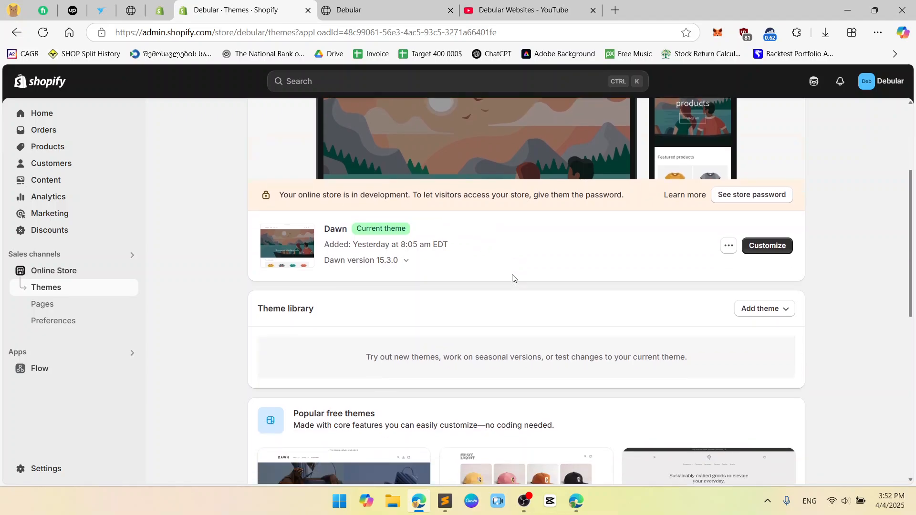
{"action": "scroll", "coordinate": [548, 276], "scroll_direction": "down", "scroll_amount": 4}
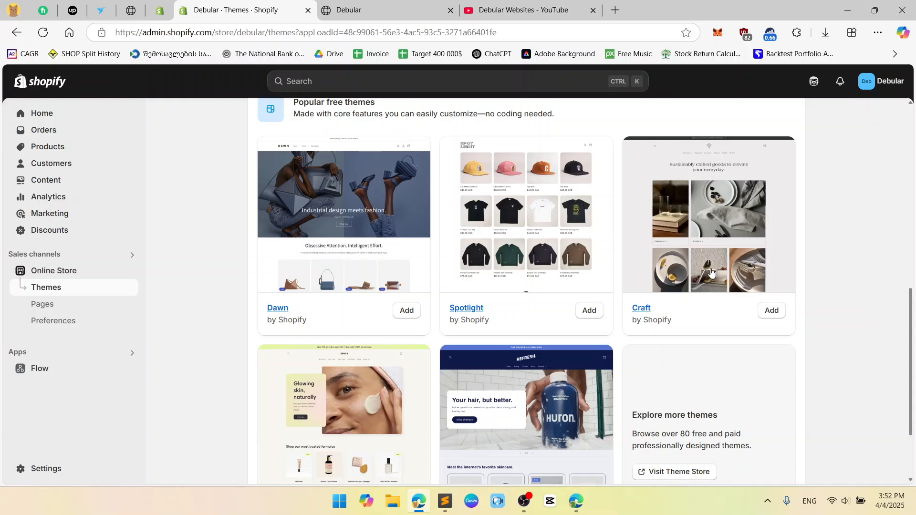
{"action": "scroll", "coordinate": [711, 272], "scroll_direction": "down", "scroll_amount": 2}
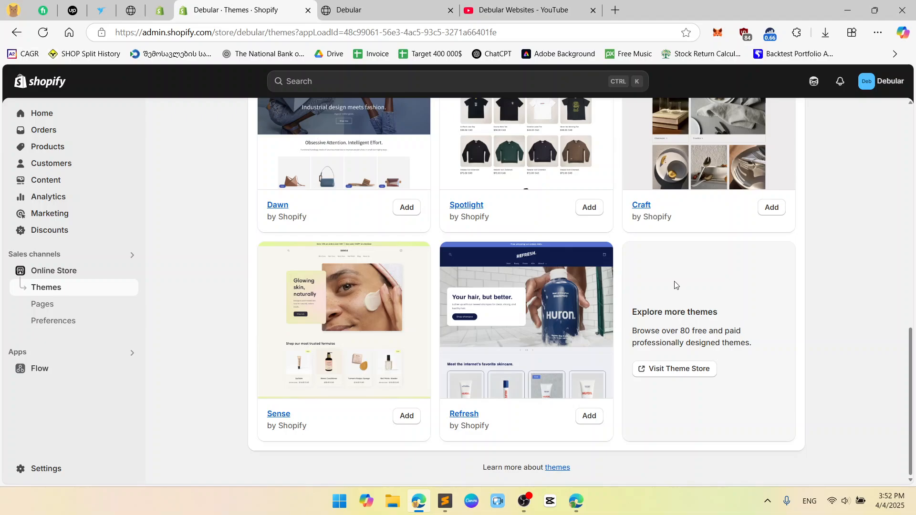
{"action": "scroll", "coordinate": [674, 285], "scroll_direction": "up", "scroll_amount": 7}
{"action": "scroll", "coordinate": [675, 285], "scroll_direction": "up", "scroll_amount": 5}
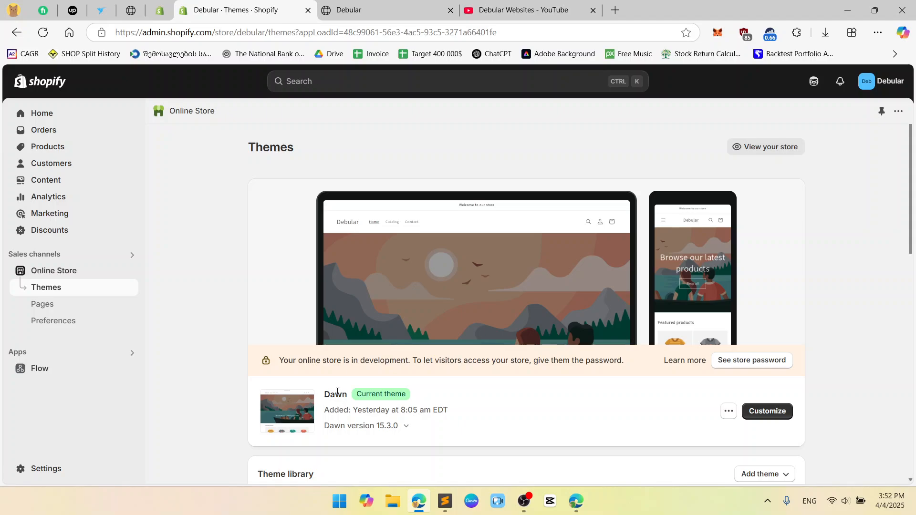
{"action": "left_click", "coordinate": [765, 410]}
Examine the live storefront's home page from header to footer, and return to the theme editor
{"action": "left_click", "coordinate": [402, 6]}
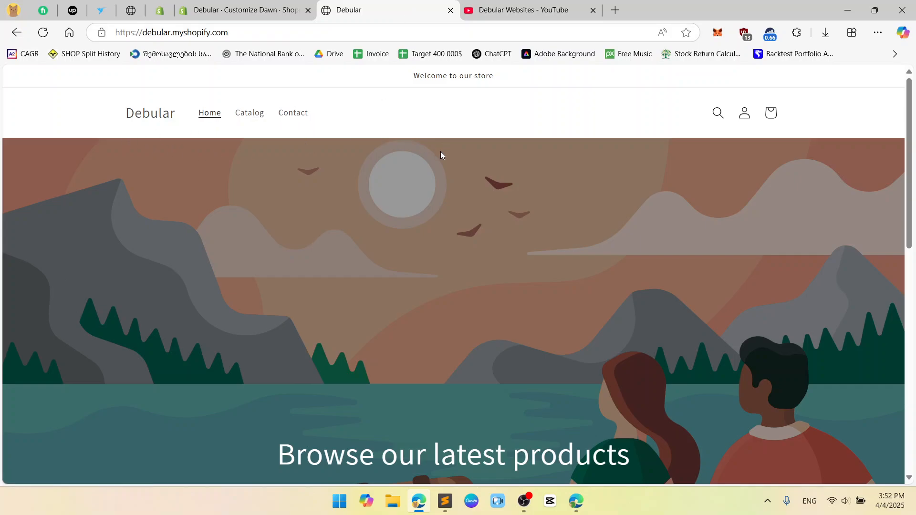
{"action": "scroll", "coordinate": [786, 189], "scroll_direction": "down", "scroll_amount": 10}
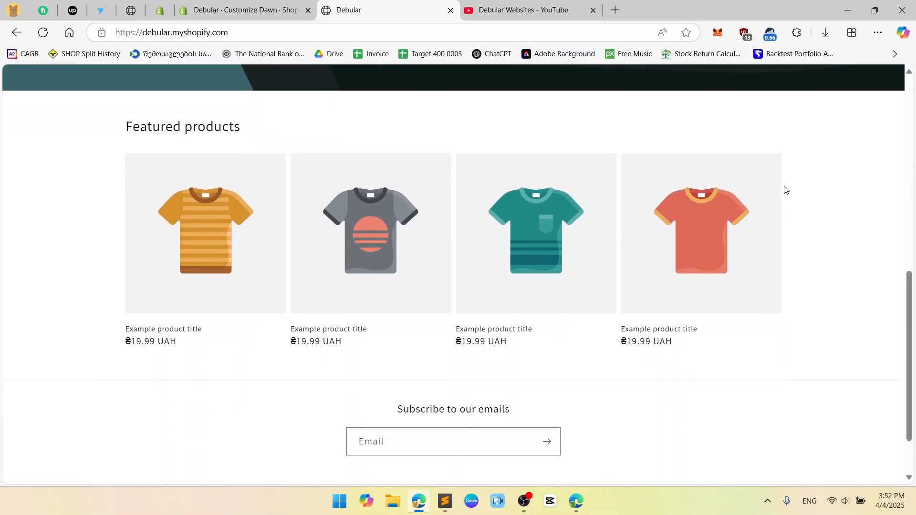
{"action": "scroll", "coordinate": [906, 279], "scroll_direction": "up", "scroll_amount": 10}
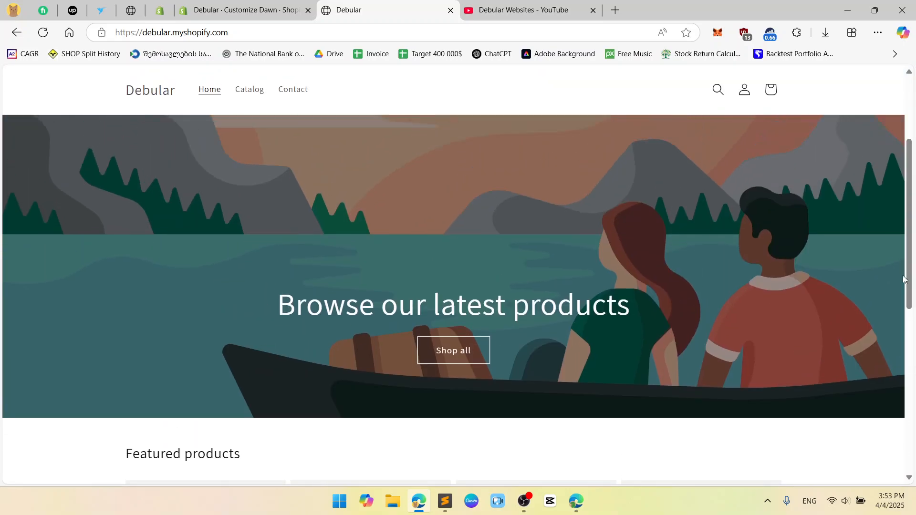
{"action": "scroll", "coordinate": [815, 254], "scroll_direction": "down", "scroll_amount": 10}
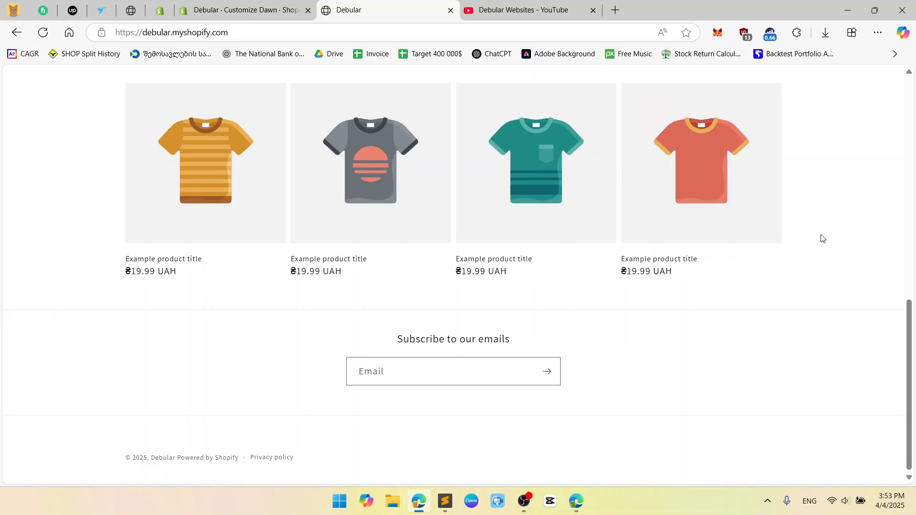
{"action": "scroll", "coordinate": [822, 238], "scroll_direction": "up", "scroll_amount": 10}
{"action": "scroll", "coordinate": [822, 237], "scroll_direction": "up", "scroll_amount": 1}
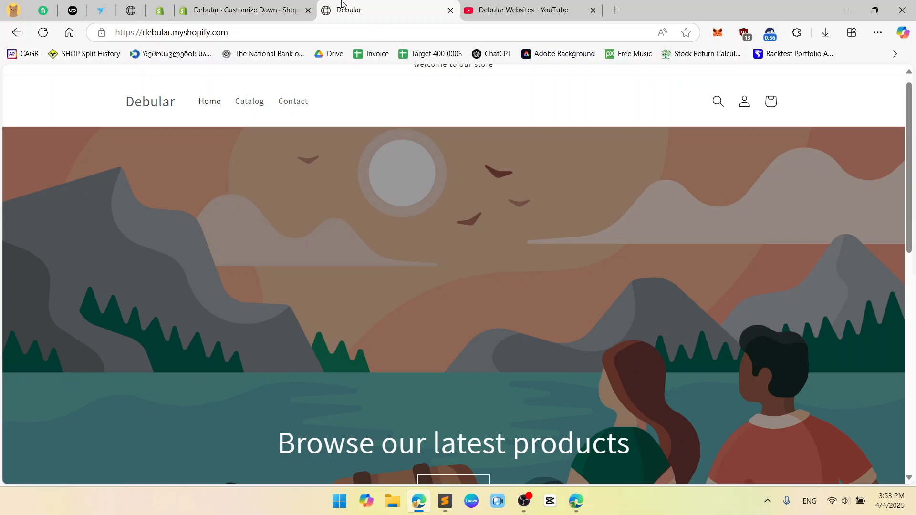
{"action": "left_click", "coordinate": [256, 5]}
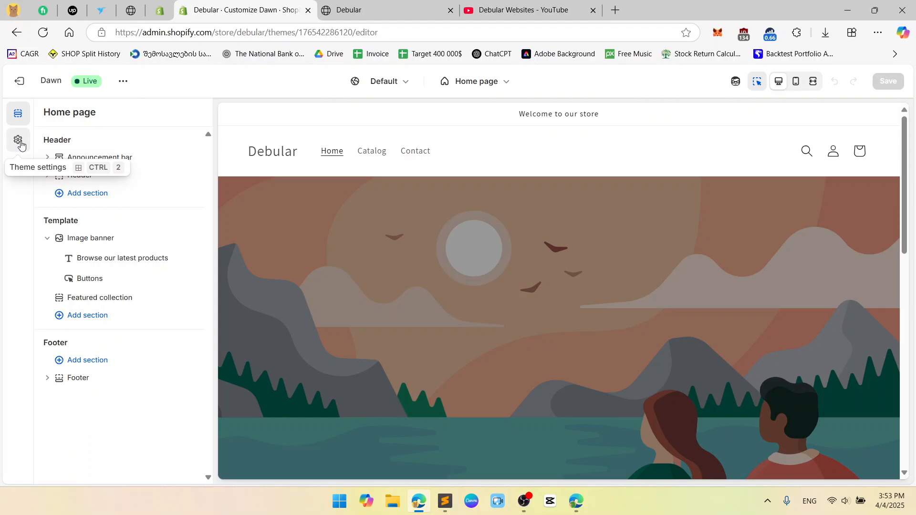
Look through the Layout, Typography, Colors and Logo groups of the theme settings
{"action": "left_click", "coordinate": [19, 140]}
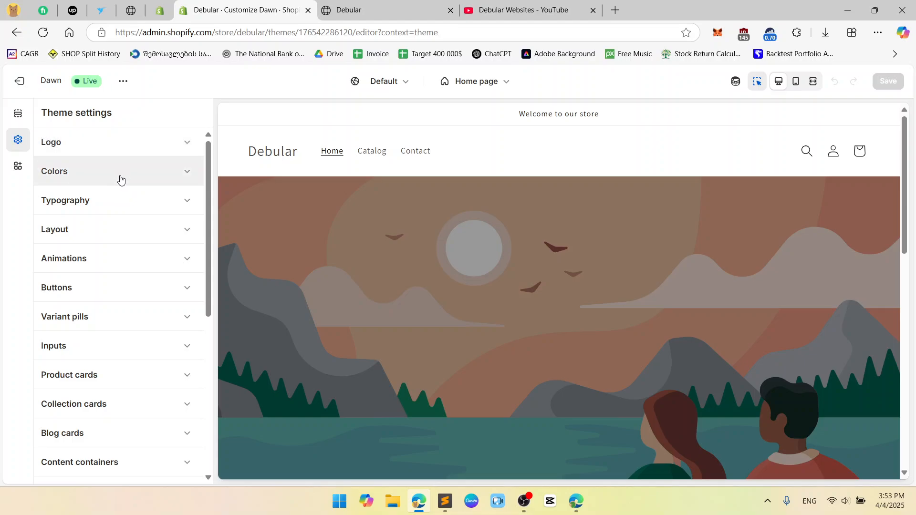
{"action": "left_click", "coordinate": [133, 231]}
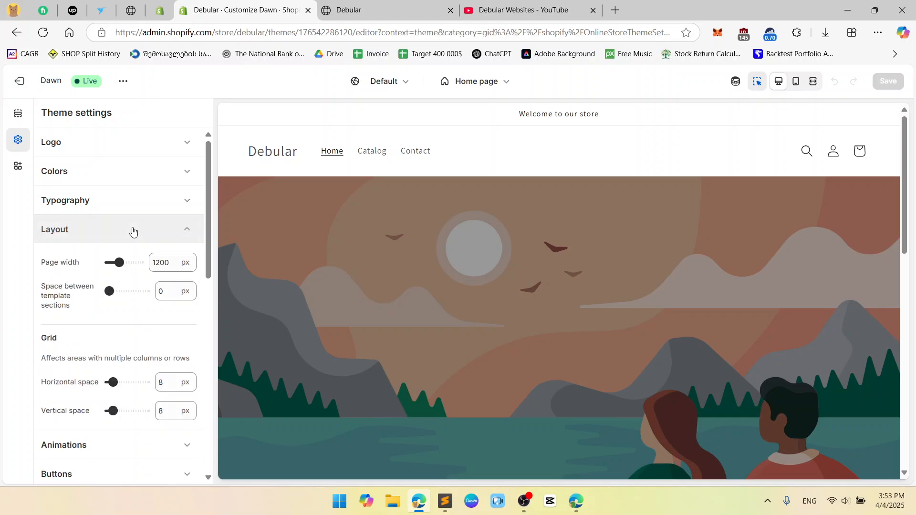
{"action": "left_click", "coordinate": [143, 200]}
{"action": "left_click", "coordinate": [151, 177]}
{"action": "left_click", "coordinate": [167, 153]}
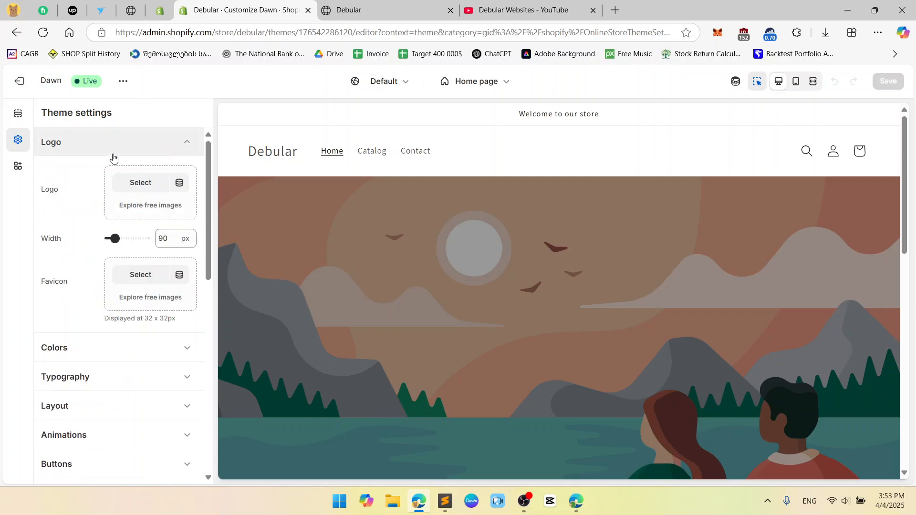
View the app embeds, collapse the Logo group in the theme settings, and return to the home page sections
{"action": "left_click", "coordinate": [21, 116]}
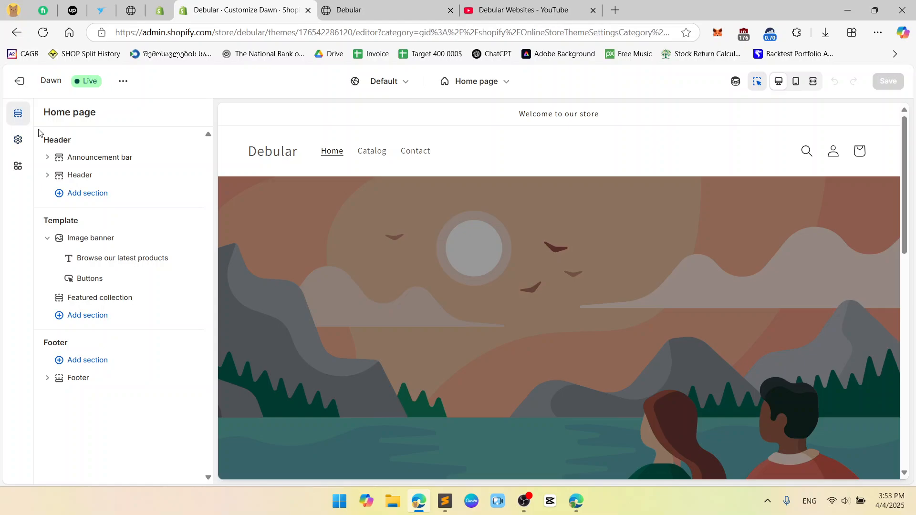
{"action": "left_click", "coordinate": [27, 177]}
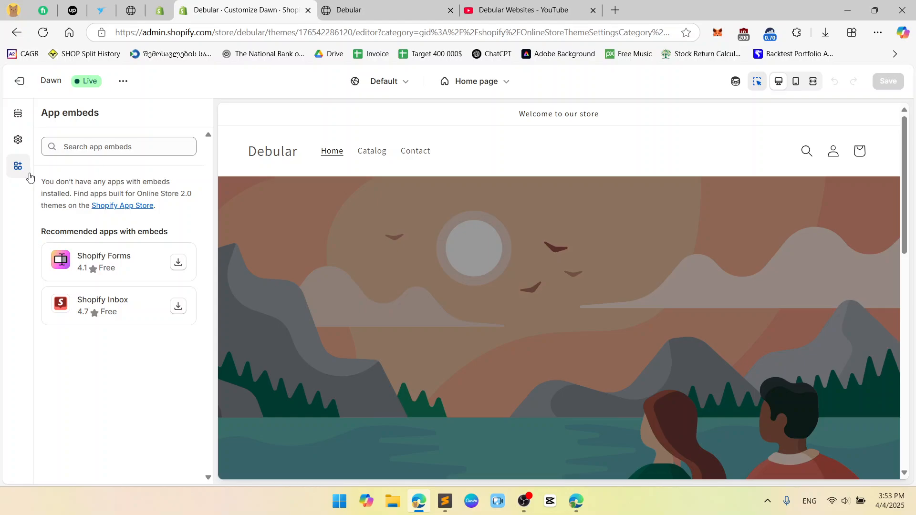
{"action": "left_click", "coordinate": [20, 146]}
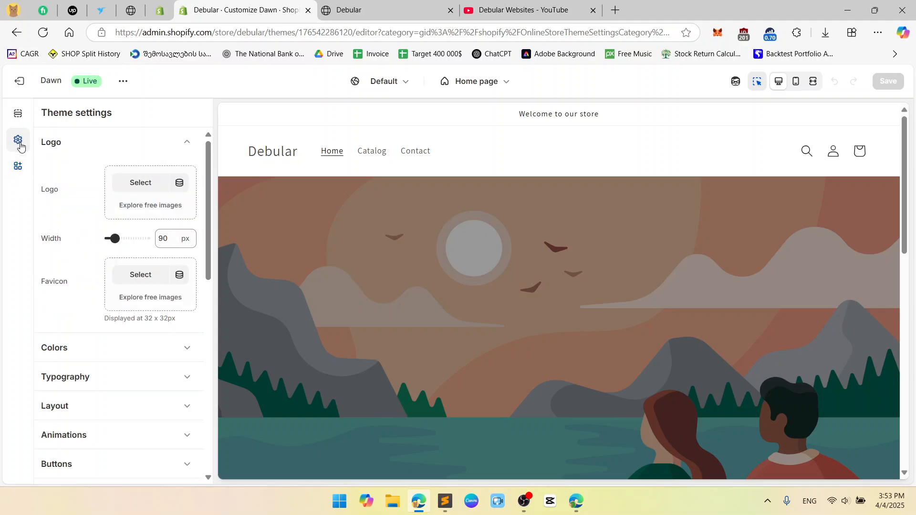
{"action": "left_click", "coordinate": [176, 143]}
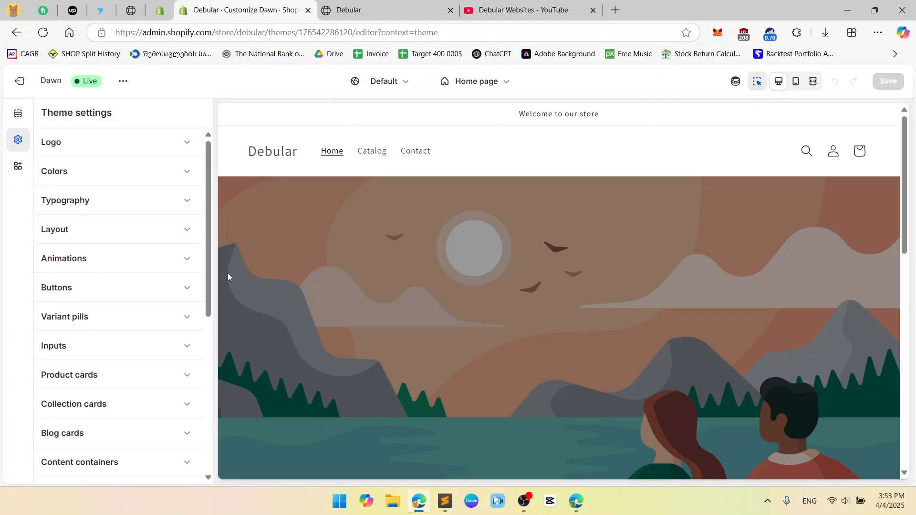
{"action": "left_click", "coordinate": [19, 116]}
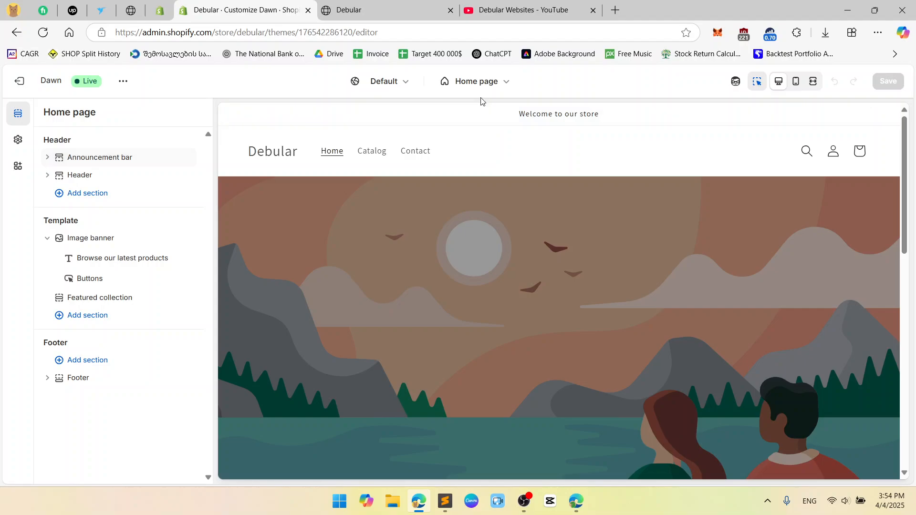
Check the list of editable store pages and compare the mobile and desktop previews of the home page
{"action": "left_click", "coordinate": [497, 87]}
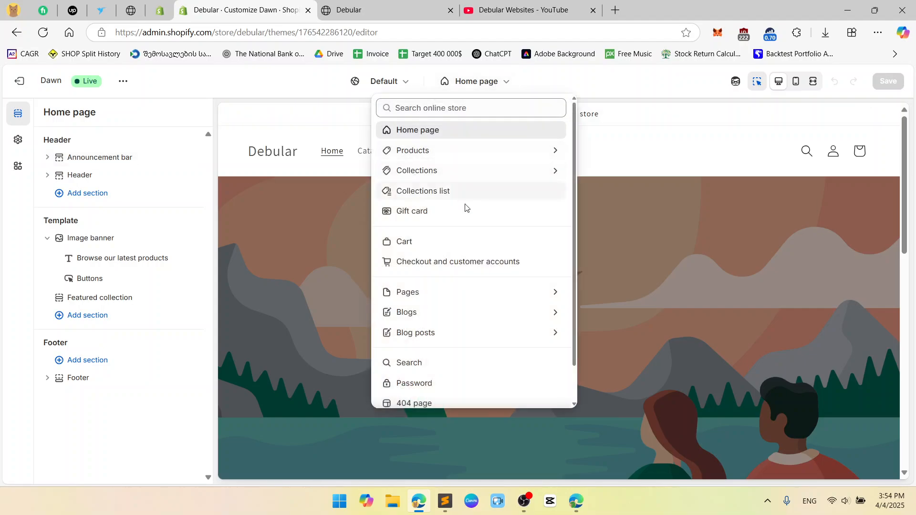
{"action": "left_click", "coordinate": [620, 87]}
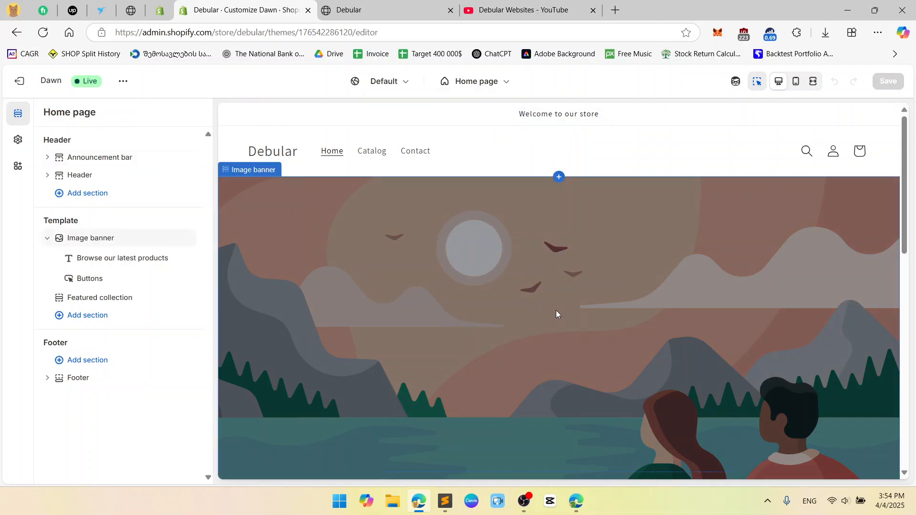
{"action": "left_click", "coordinate": [796, 90]}
{"action": "left_click", "coordinate": [786, 89]}
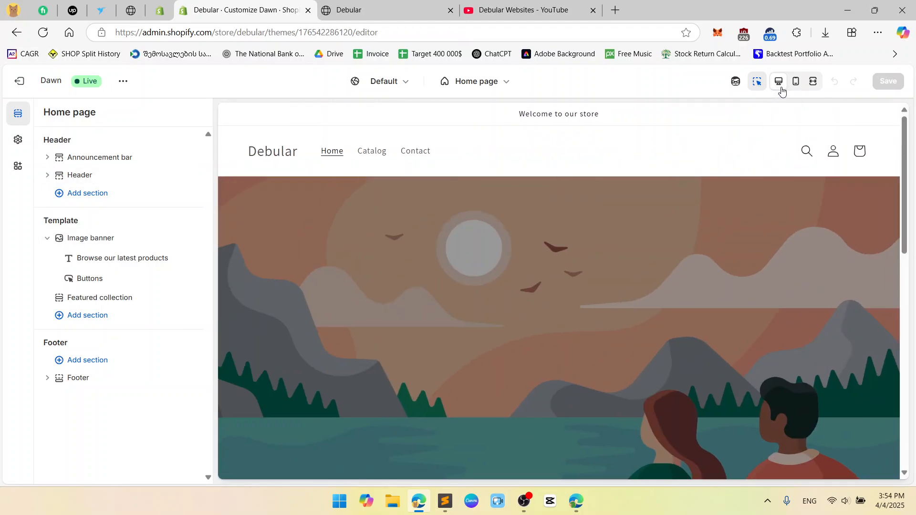
{"action": "left_click", "coordinate": [793, 89]}
{"action": "left_click", "coordinate": [779, 85]}
{"action": "left_click", "coordinate": [791, 89]}
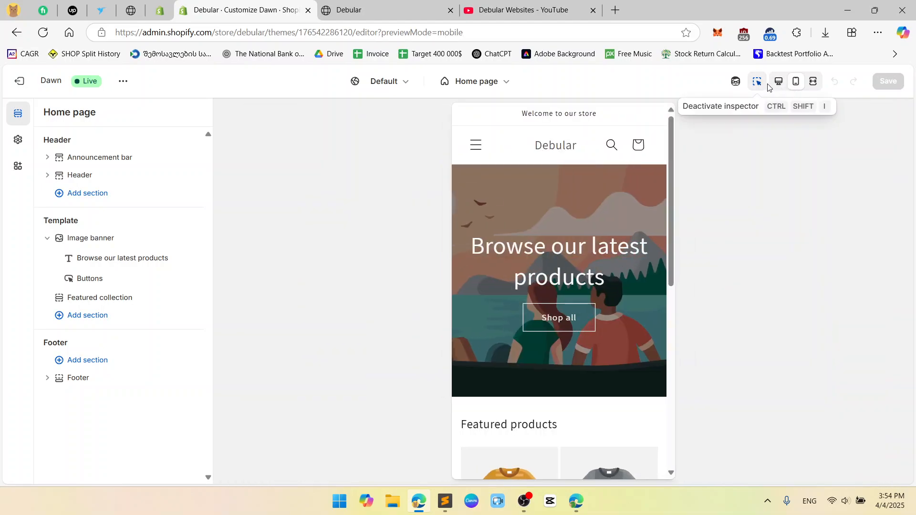
{"action": "left_click", "coordinate": [776, 89]}
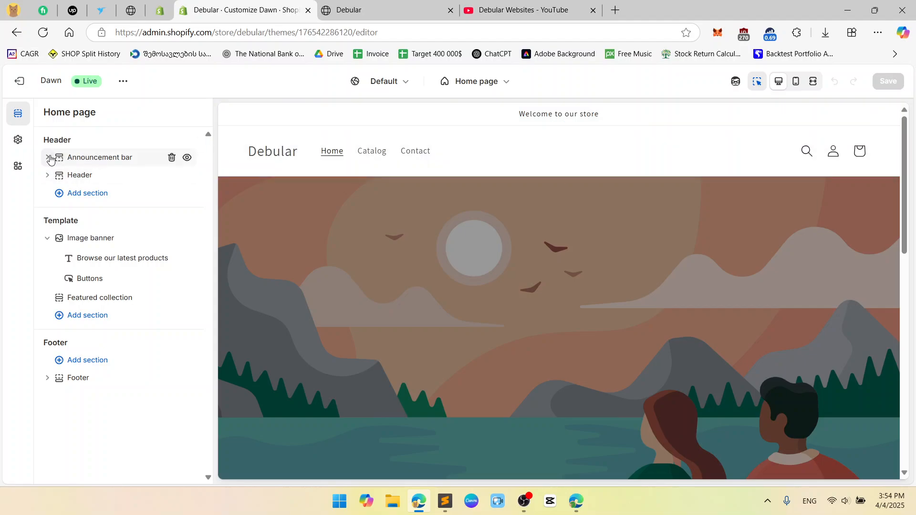
Check which sections can be added above the announcement bar in the Header group, without adding one
{"action": "left_click_drag", "start_coordinate": [42, 145], "coordinate": [74, 141]}
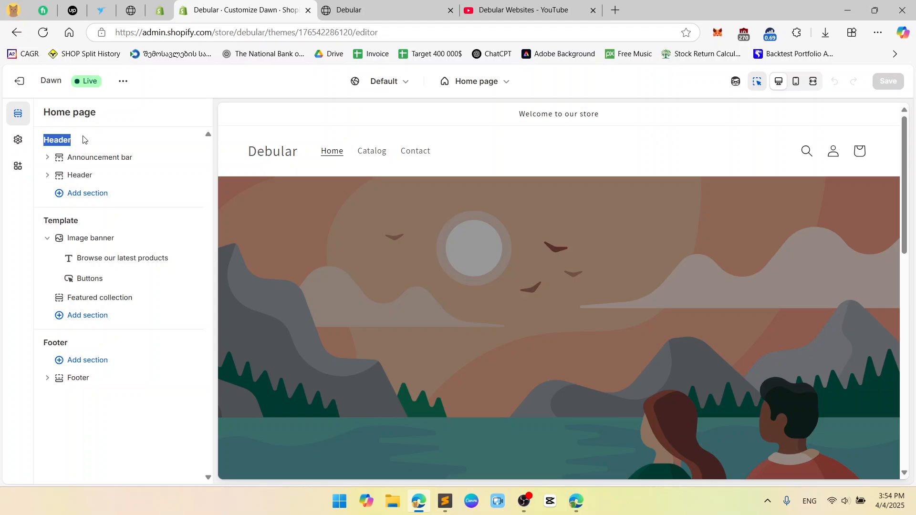
{"action": "left_click", "coordinate": [84, 140]}
{"action": "left_click", "coordinate": [119, 148]}
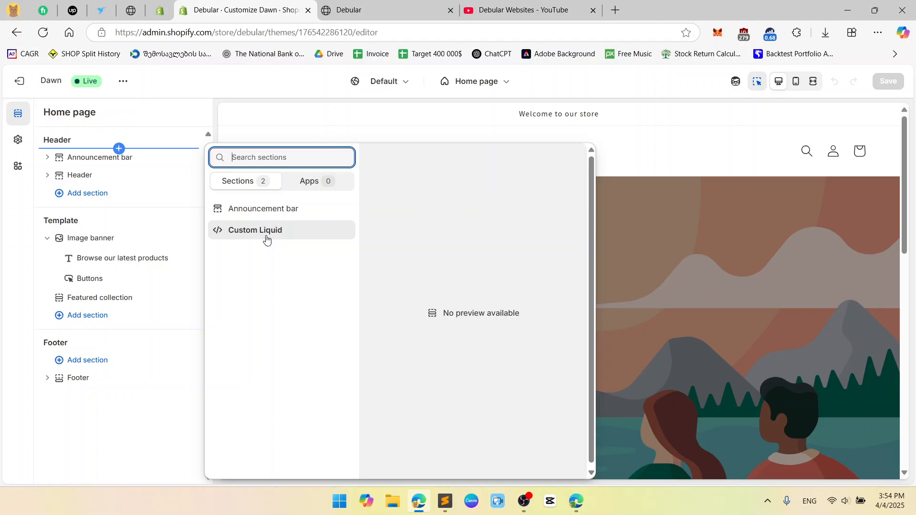
{"action": "left_click", "coordinate": [153, 115]}
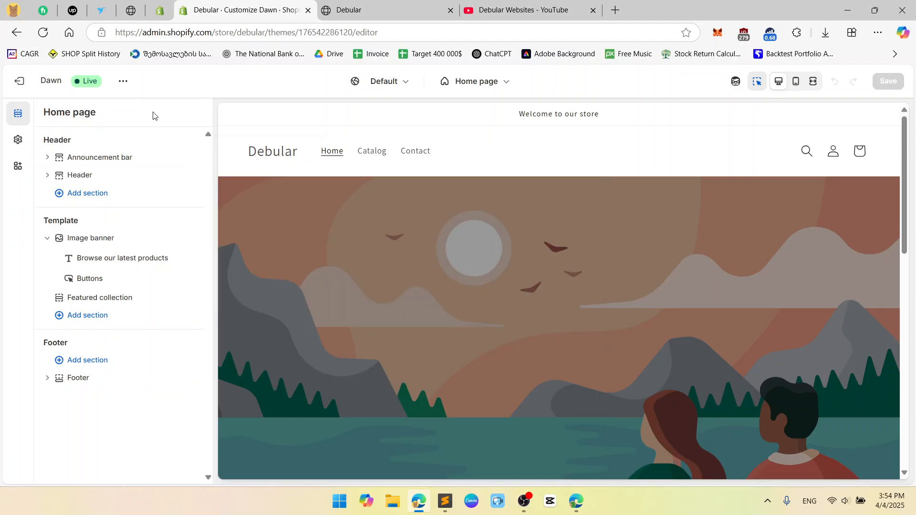
Change the announcement bar's "Welcome to our store" text to "Weolcome hello"
{"action": "left_click", "coordinate": [48, 158]}
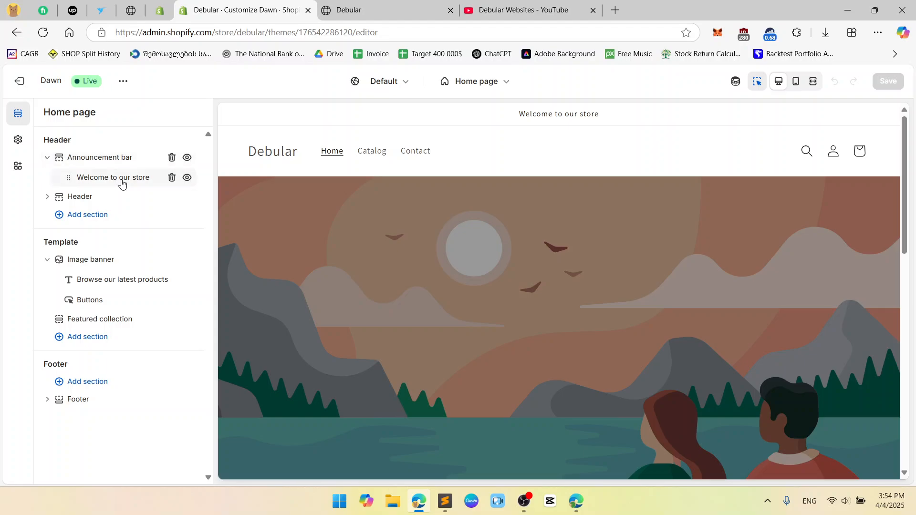
{"action": "left_click", "coordinate": [122, 183]}
{"action": "left_click", "coordinate": [130, 167]}
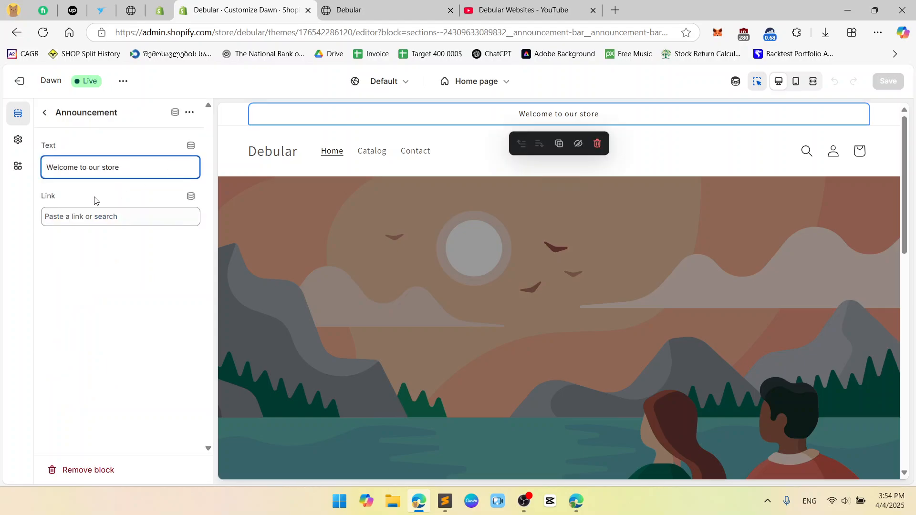
{"action": "key", "text": "ctrl+a"}
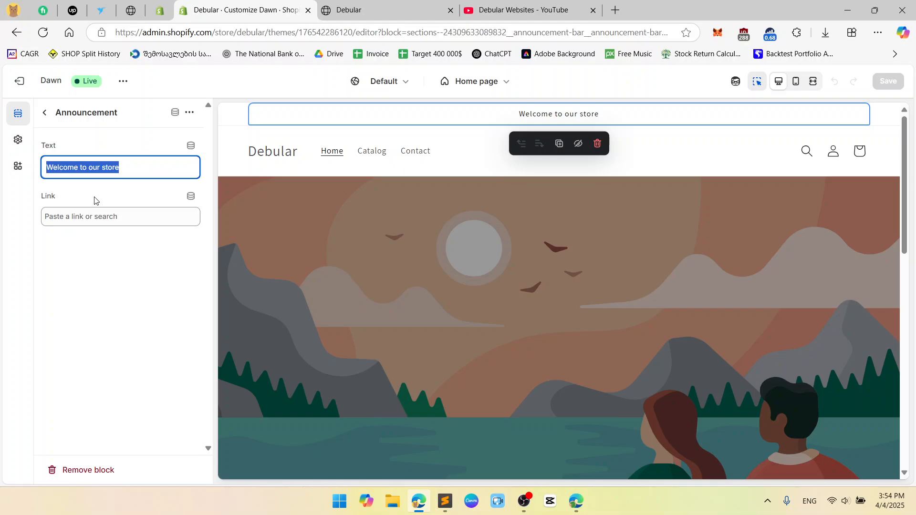
{"action": "type", "text": "Weolcome hello"}
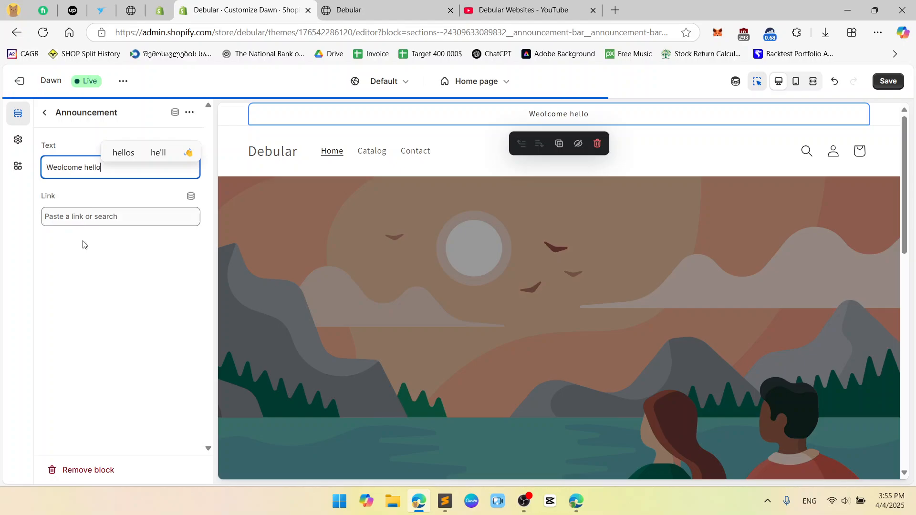
{"action": "left_click", "coordinate": [117, 307]}
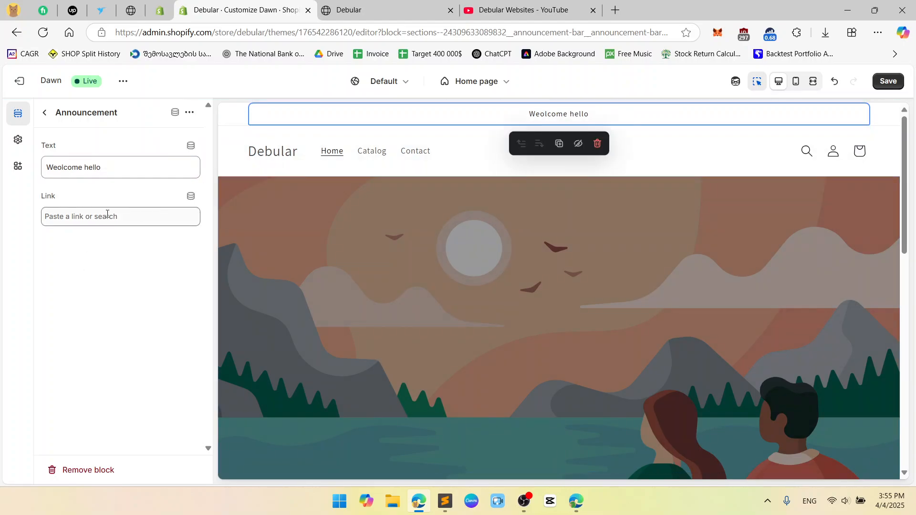
Link the announcement to the theme editor page's own URL, copied from the browser address
{"action": "left_click", "coordinate": [141, 216]}
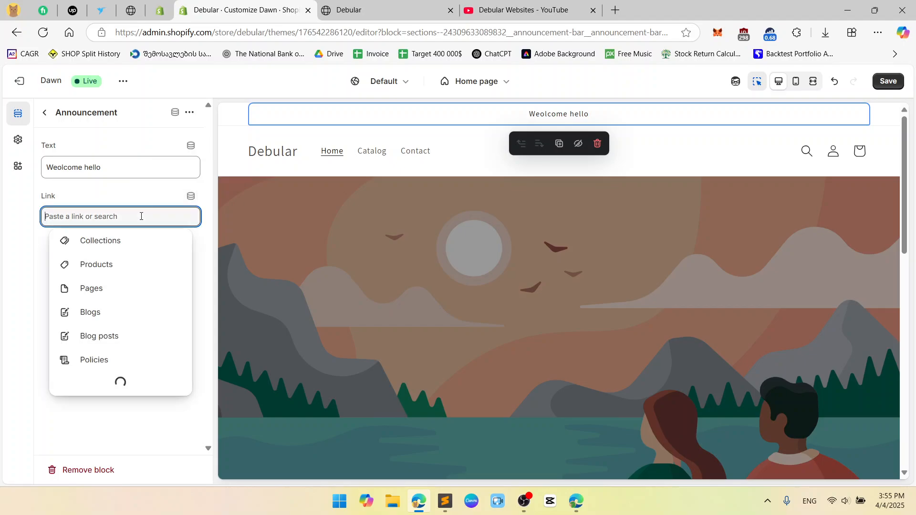
{"action": "left_click", "coordinate": [143, 33]}
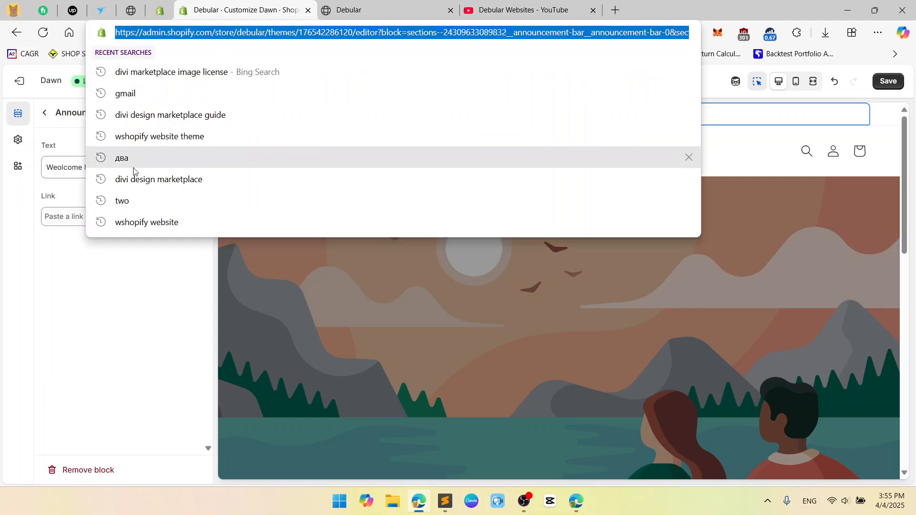
{"action": "key", "text": "ctrl+c"}
{"action": "left_click", "coordinate": [87, 217]}
{"action": "key", "text": "ctrl+v"}
{"action": "left_click", "coordinate": [88, 240]}
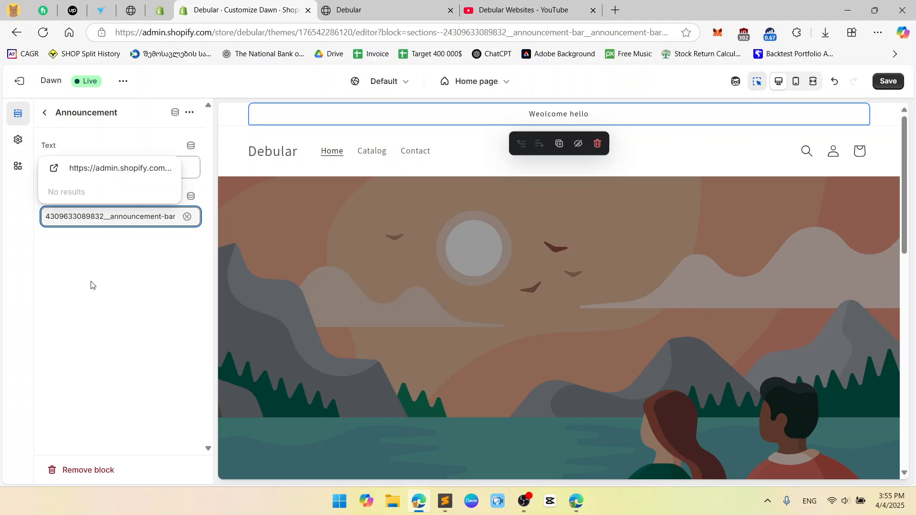
Remove the link from the announcement and hide the announcement bar on the home page
{"action": "left_click", "coordinate": [174, 217]}
{"action": "left_click", "coordinate": [187, 216]}
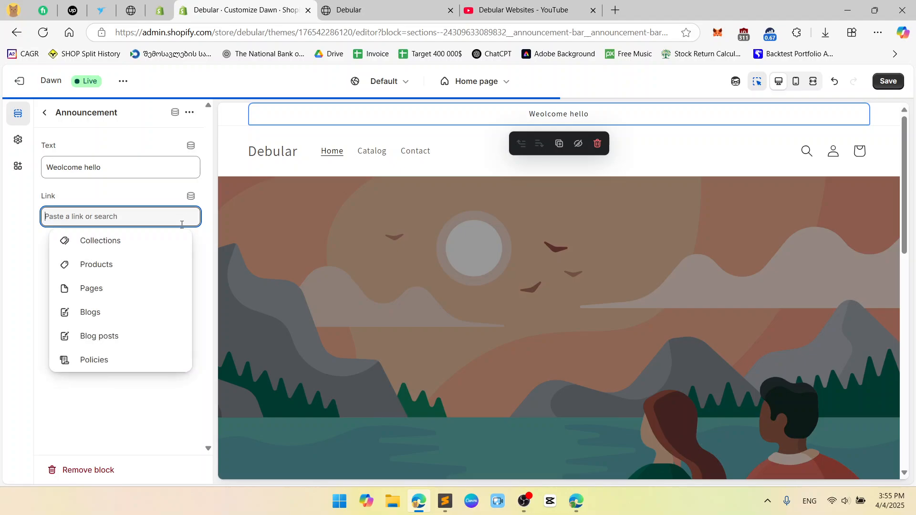
{"action": "left_click", "coordinate": [203, 274]}
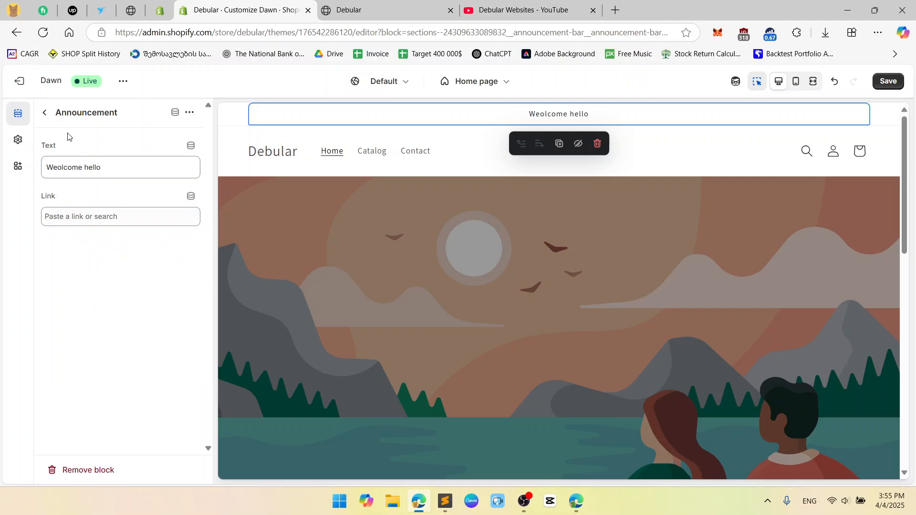
{"action": "left_click", "coordinate": [46, 115]}
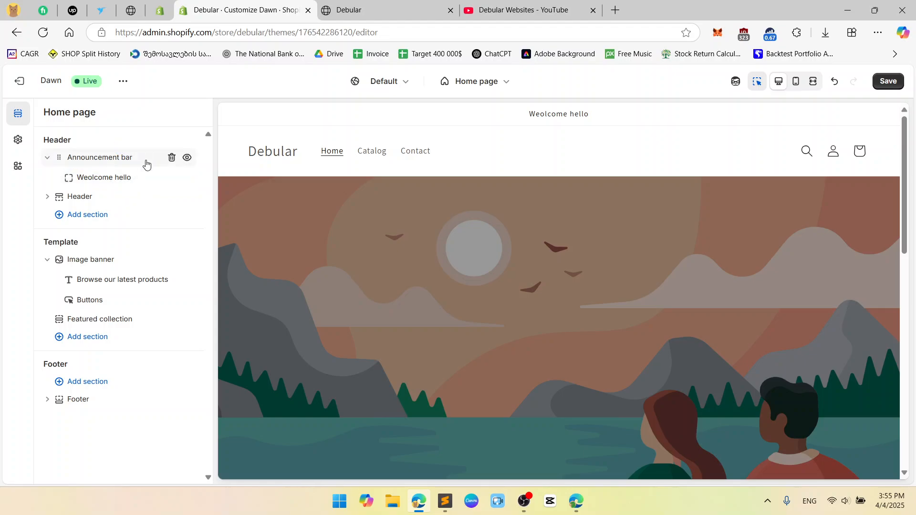
{"action": "left_click", "coordinate": [187, 158]}
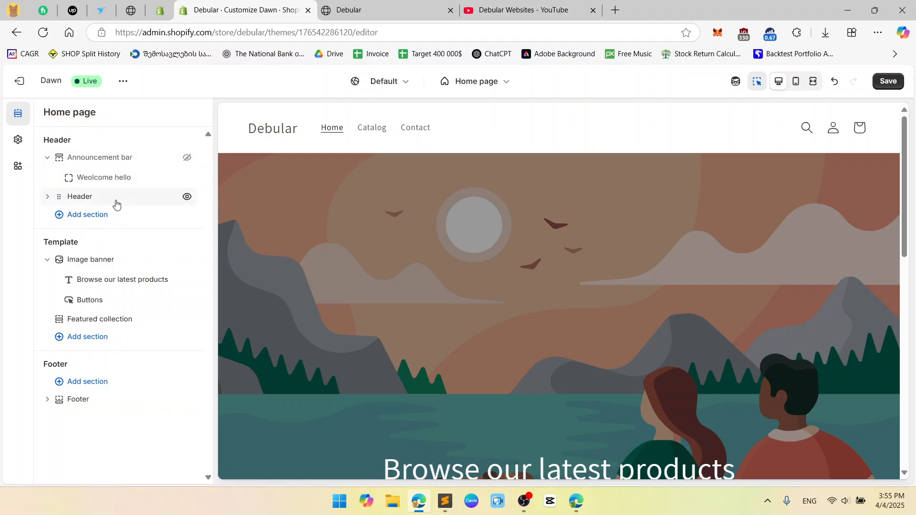
Check which blocks can be added to the Header section, without adding one
{"action": "left_click", "coordinate": [48, 197]}
{"action": "left_click", "coordinate": [87, 220]}
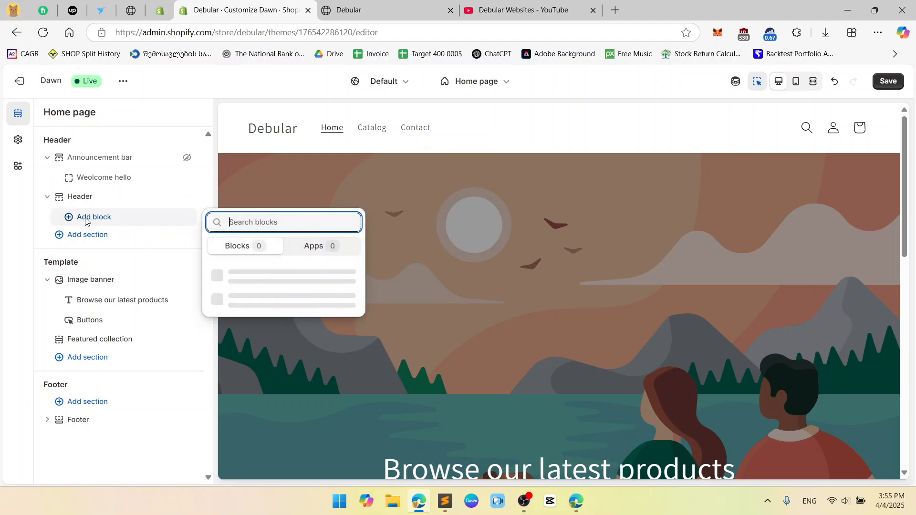
{"action": "left_click", "coordinate": [48, 198]}
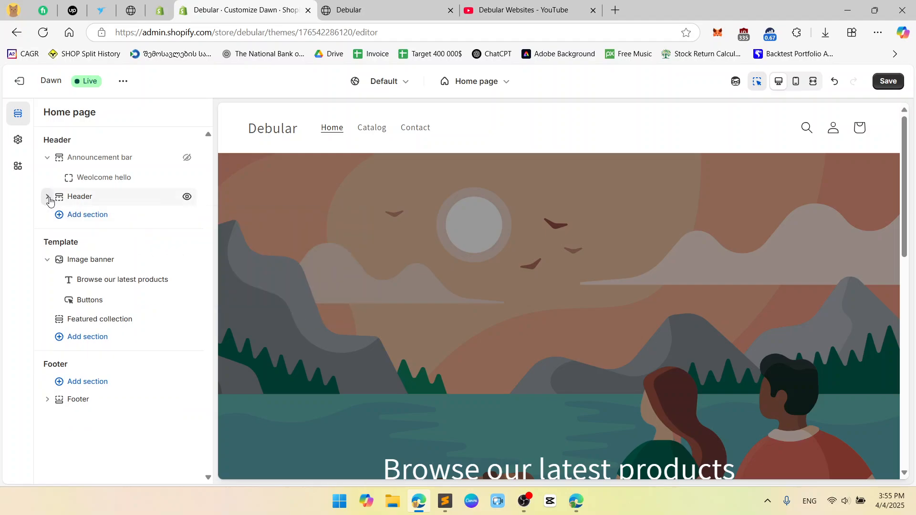
Try the Top left, Top center and Middle center logo positions in the Header section, ending on Middle left
{"action": "left_click", "coordinate": [86, 200]}
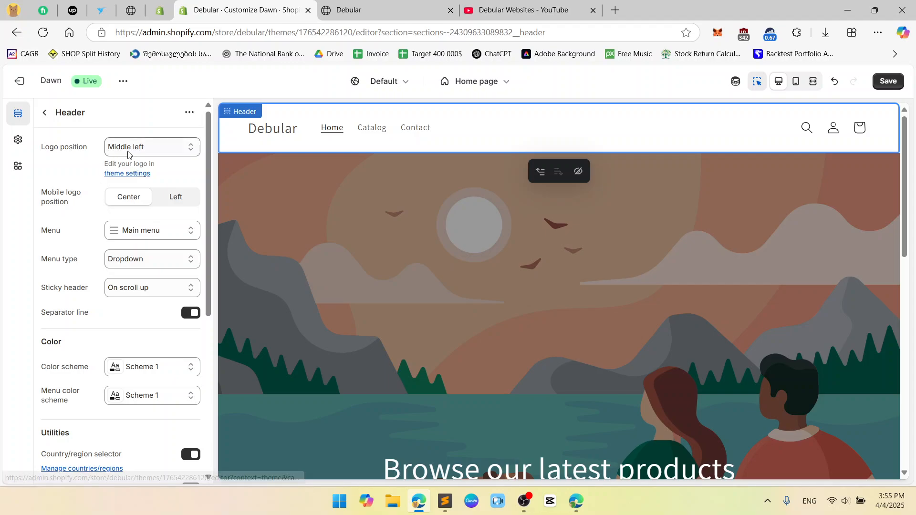
{"action": "left_click", "coordinate": [159, 153]}
{"action": "left_click", "coordinate": [154, 165]}
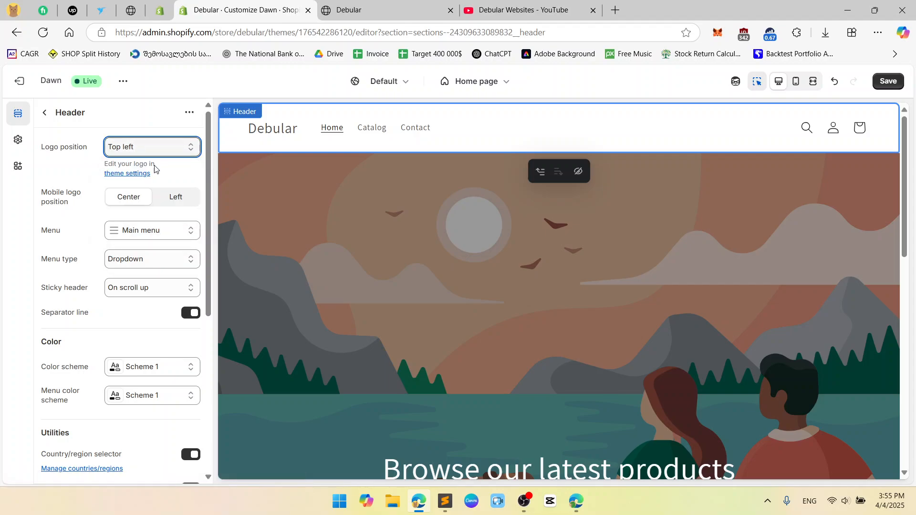
{"action": "left_click", "coordinate": [171, 149]}
{"action": "left_click", "coordinate": [162, 181]}
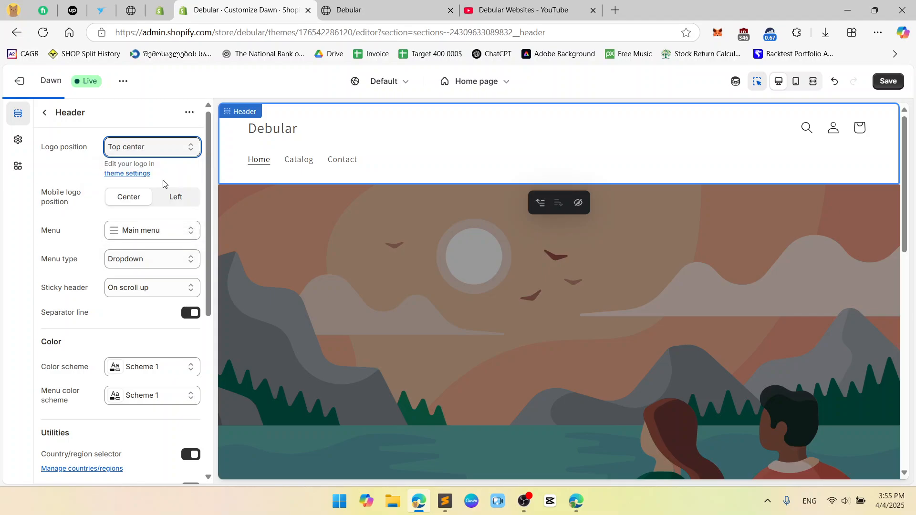
{"action": "left_click", "coordinate": [176, 147]}
{"action": "left_click", "coordinate": [157, 196]}
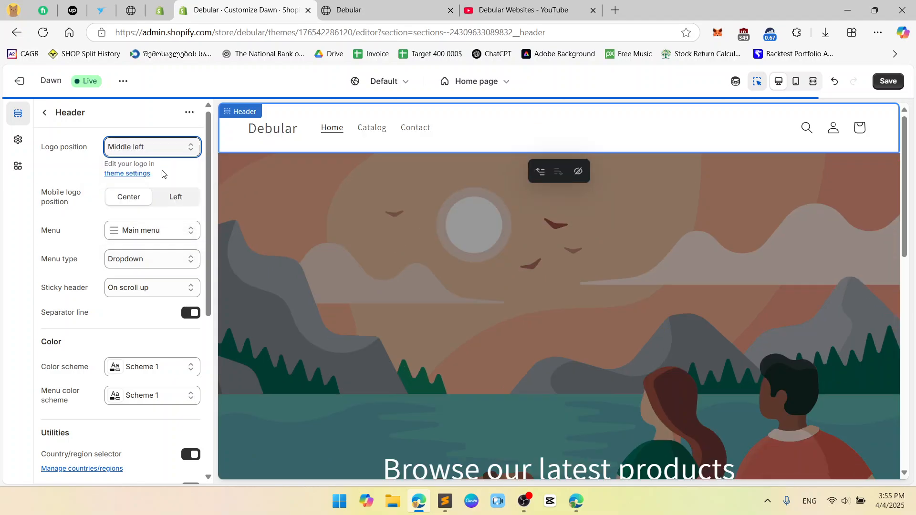
{"action": "left_click", "coordinate": [163, 148]}
{"action": "left_click", "coordinate": [158, 210]}
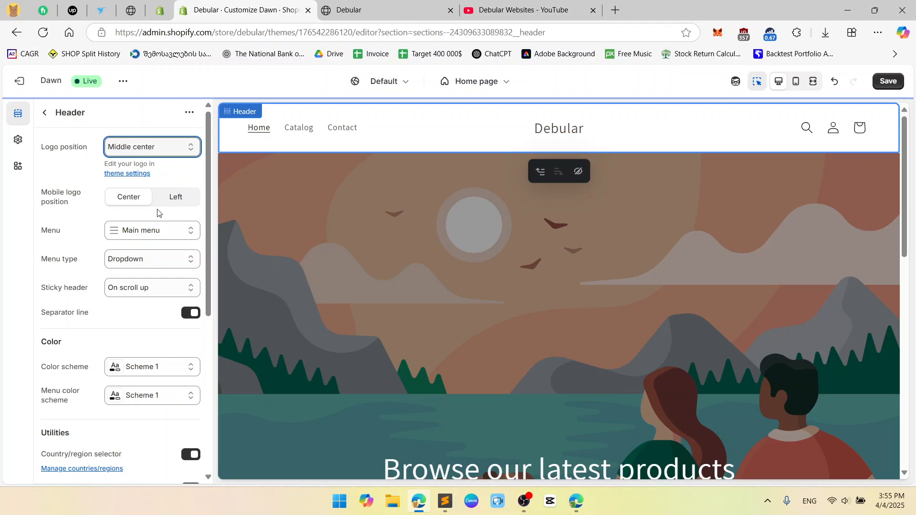
{"action": "left_click", "coordinate": [176, 147]}
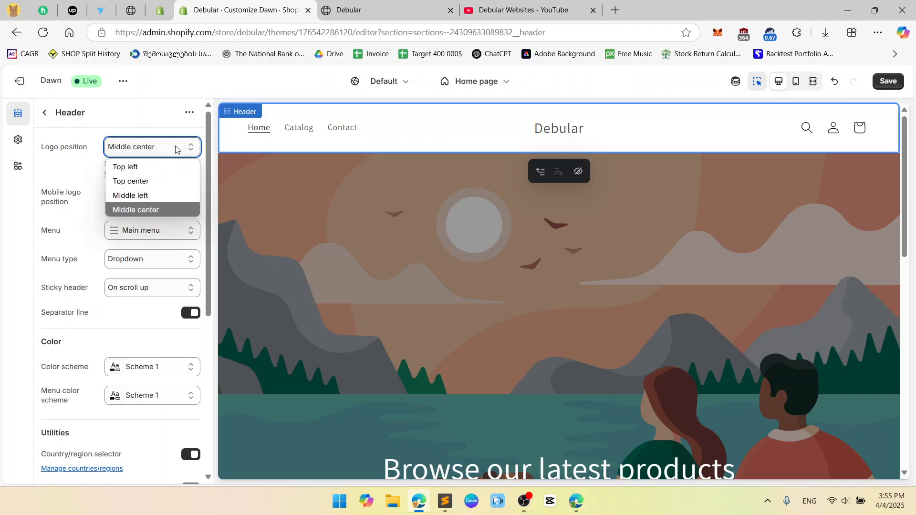
{"action": "left_click", "coordinate": [173, 193]}
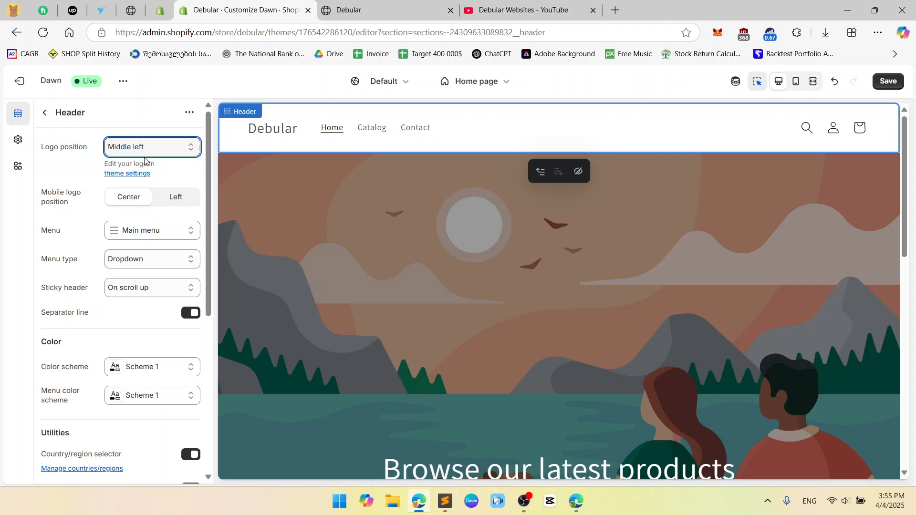
{"action": "left_click", "coordinate": [146, 130]}
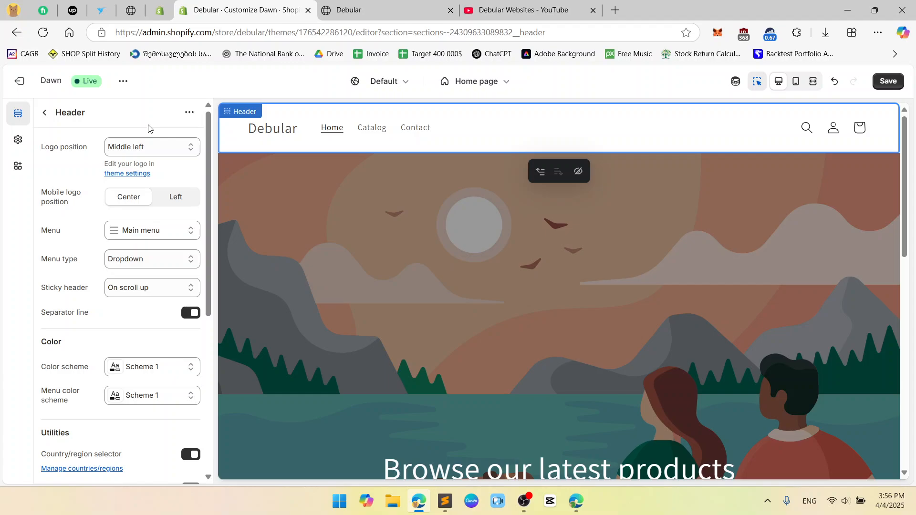
Compare the Left and Center mobile logo positions in the mobile preview, ending on Center in the desktop preview
{"action": "left_click", "coordinate": [176, 197]}
{"action": "left_click", "coordinate": [796, 81]}
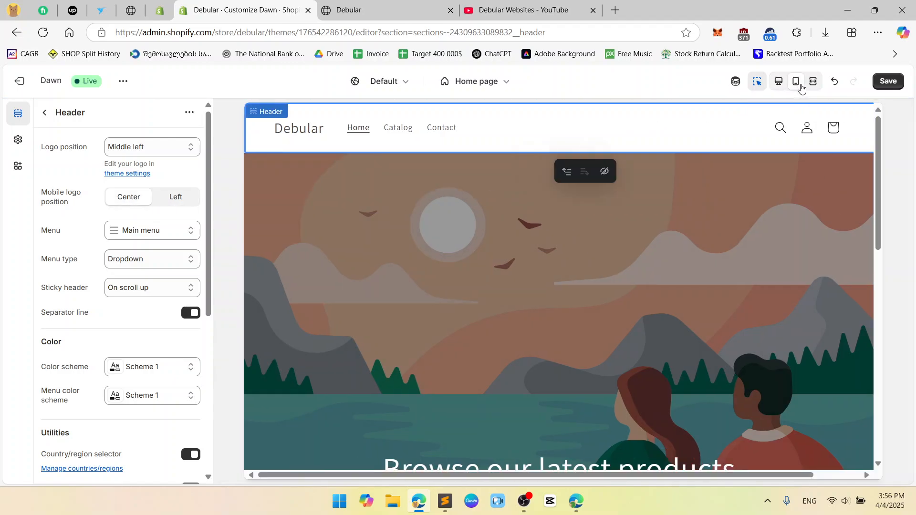
{"action": "left_click", "coordinate": [175, 199]}
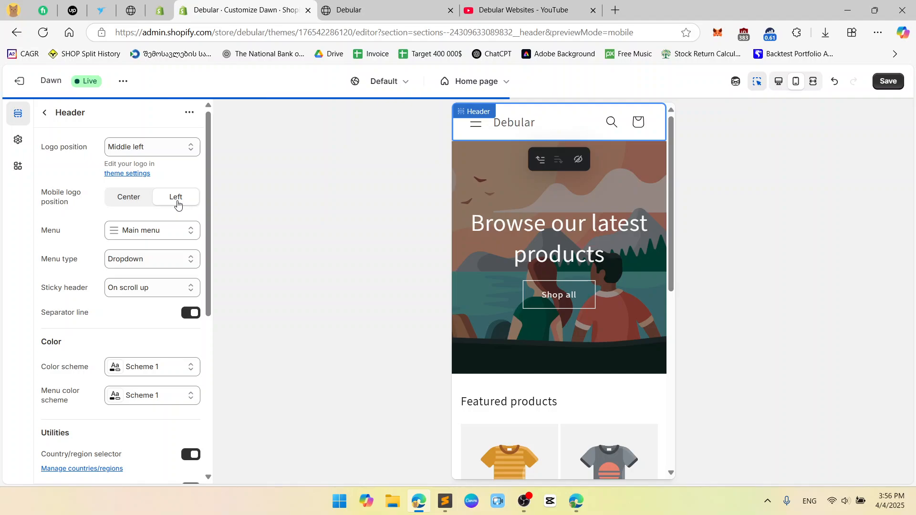
{"action": "left_click", "coordinate": [141, 206]}
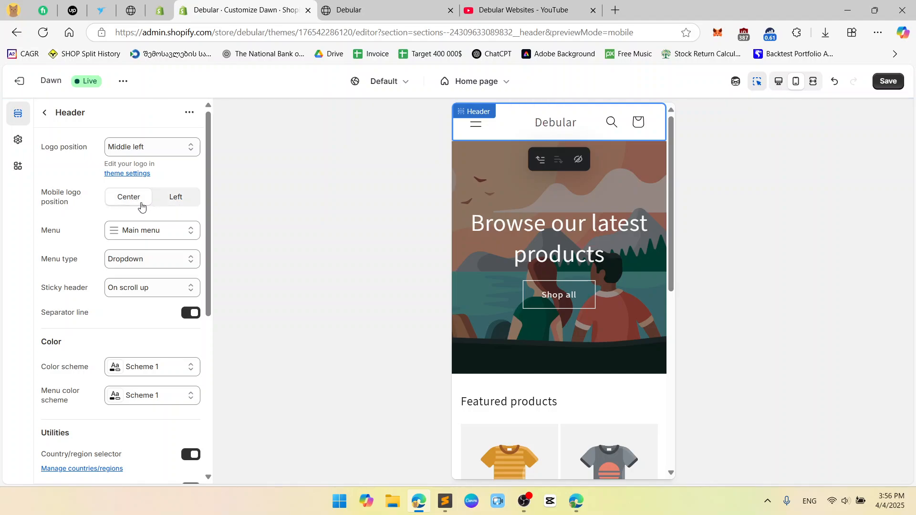
{"action": "left_click", "coordinate": [778, 81]}
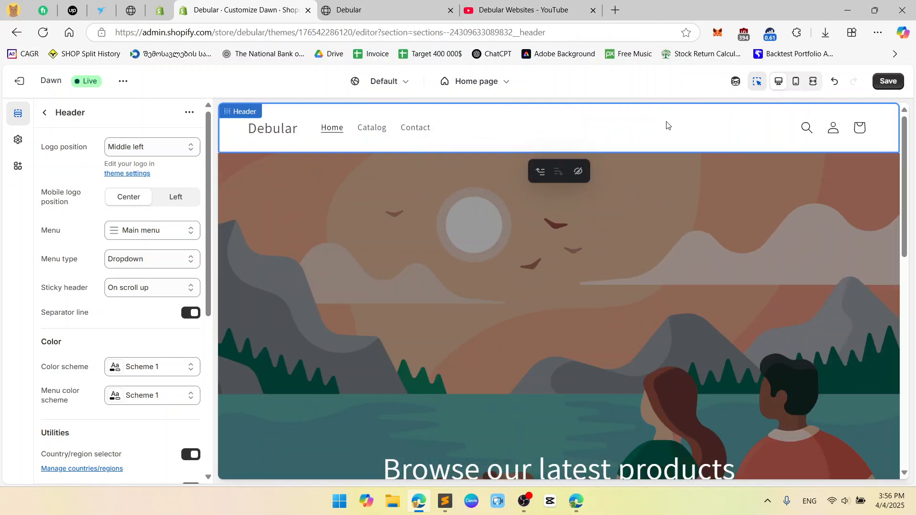
Check the header's menu setting and its menu type options, keeping the Dropdown type
{"action": "left_click", "coordinate": [190, 231]}
{"action": "left_click", "coordinate": [192, 234]}
{"action": "scroll", "coordinate": [144, 228], "scroll_direction": "down", "scroll_amount": 1}
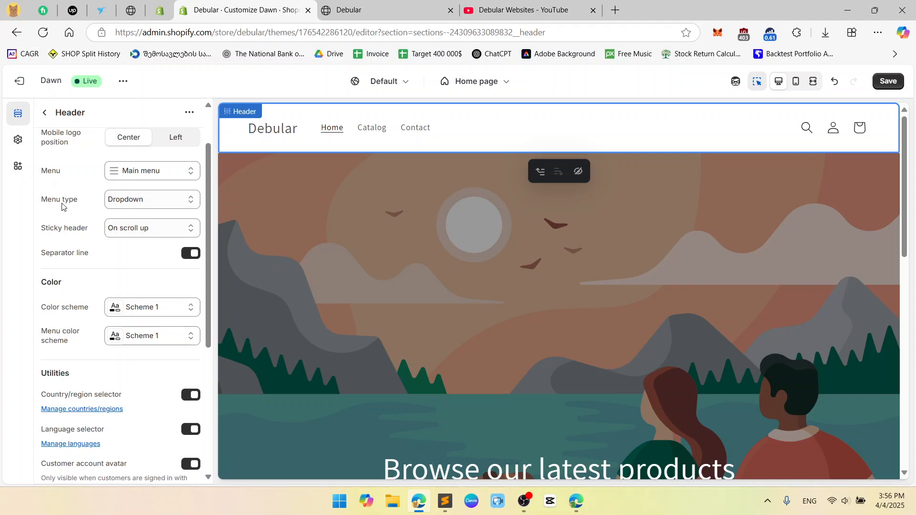
{"action": "left_click", "coordinate": [168, 205]}
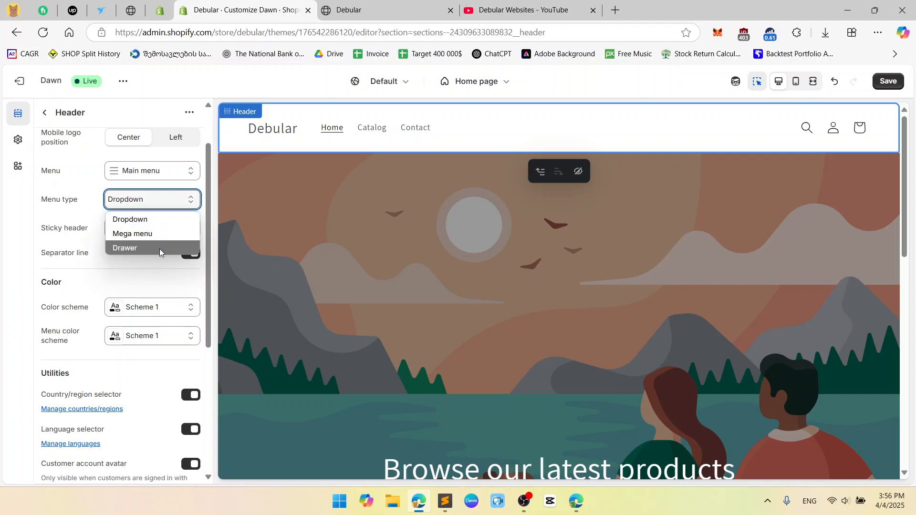
{"action": "left_click", "coordinate": [159, 219]}
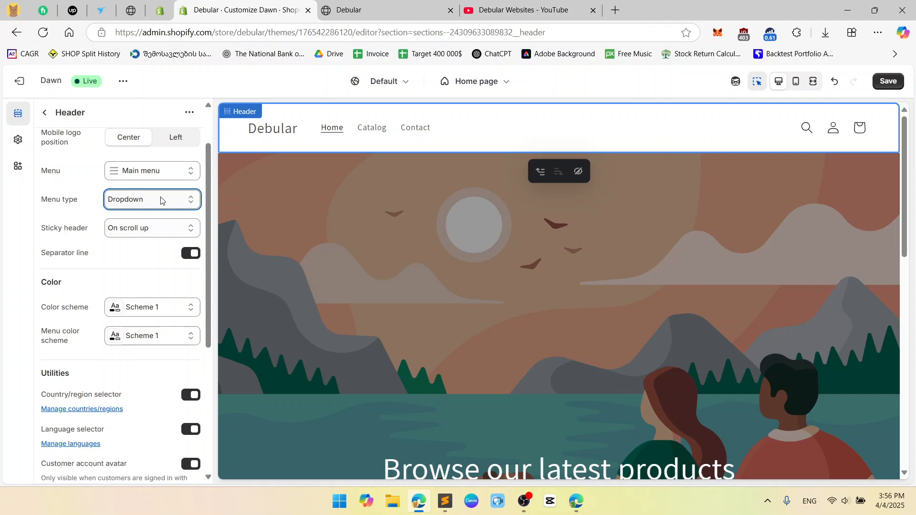
Try the sticky header options None and On scroll up, checking how the header behaves while the preview moves
{"action": "scroll", "coordinate": [111, 184], "scroll_direction": "down", "scroll_amount": 1}
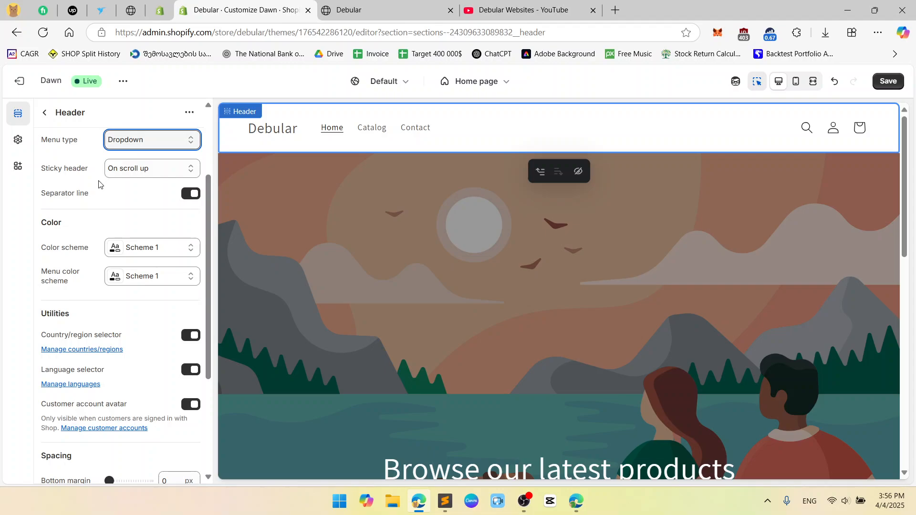
{"action": "left_click", "coordinate": [162, 169]}
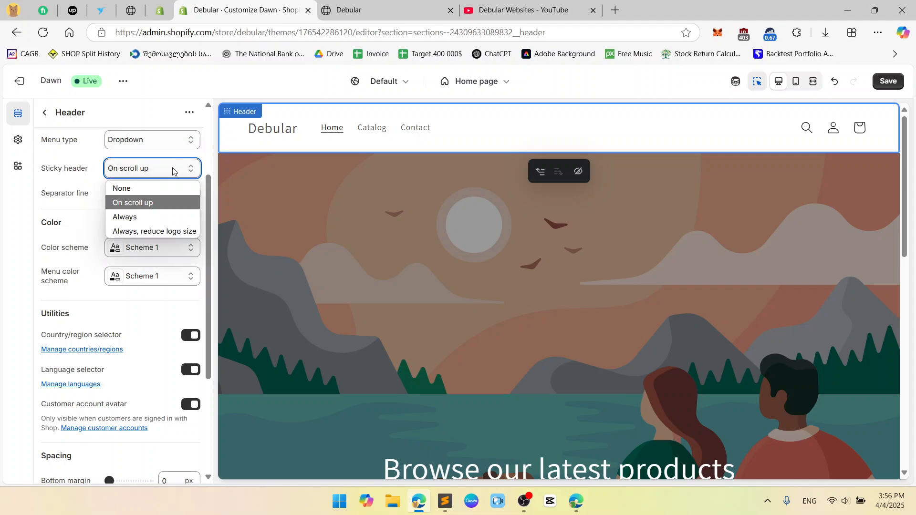
{"action": "left_click", "coordinate": [155, 193]}
{"action": "scroll", "coordinate": [516, 258], "scroll_direction": "down", "scroll_amount": 6}
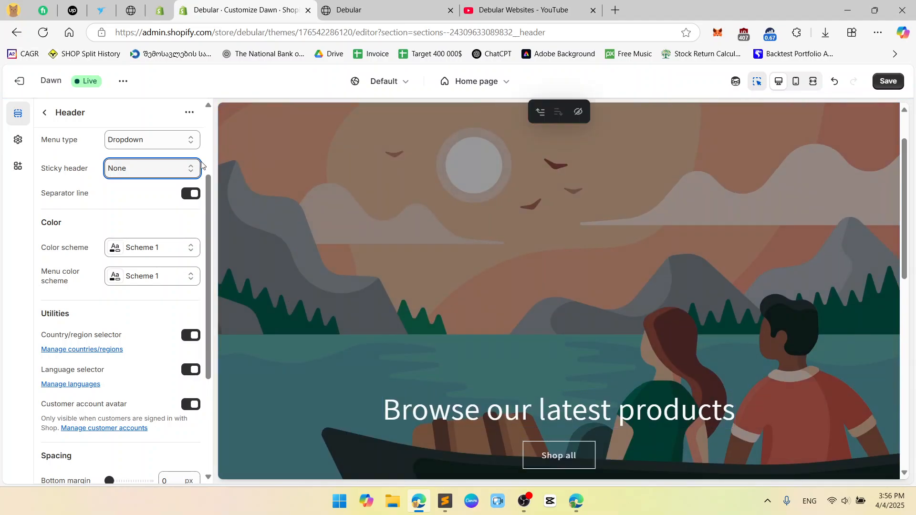
{"action": "left_click", "coordinate": [152, 168]}
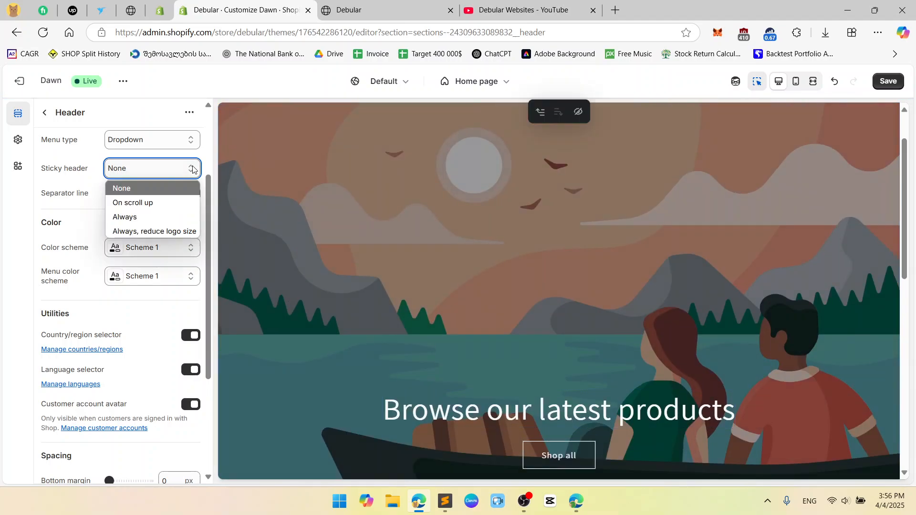
{"action": "left_click", "coordinate": [138, 200]}
{"action": "scroll", "coordinate": [606, 254], "scroll_direction": "down", "scroll_amount": 6}
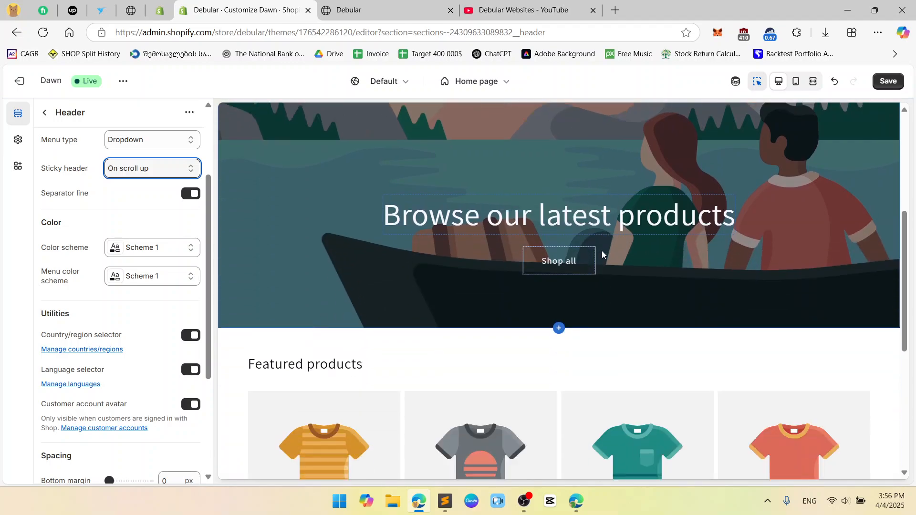
{"action": "scroll", "coordinate": [602, 254], "scroll_direction": "up", "scroll_amount": 1}
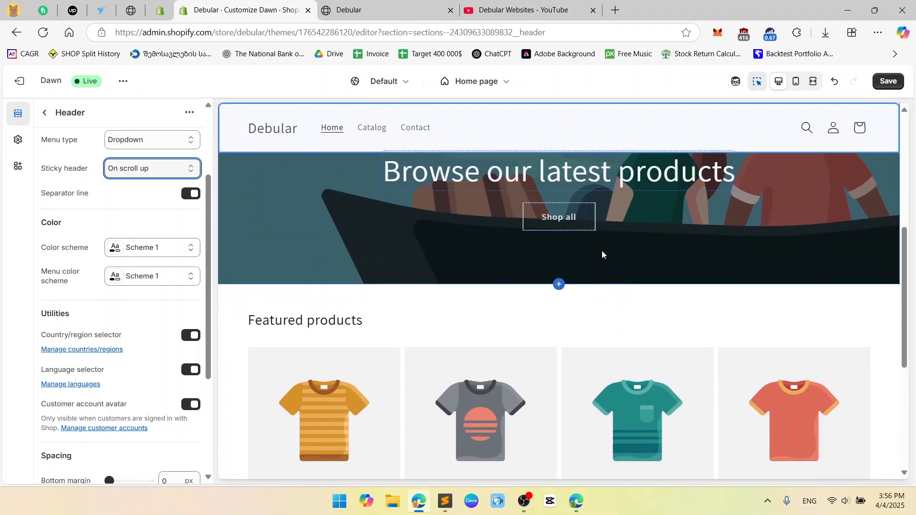
{"action": "scroll", "coordinate": [603, 255], "scroll_direction": "down", "scroll_amount": 2}
{"action": "scroll", "coordinate": [602, 255], "scroll_direction": "up", "scroll_amount": 1}
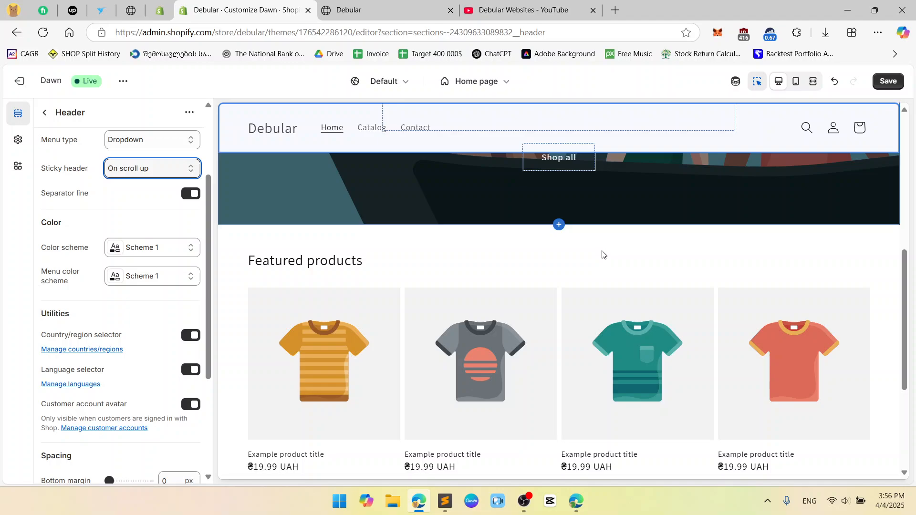
Try the sticky header options Always and Always, reduce logo size
{"action": "left_click", "coordinate": [161, 170]}
{"action": "left_click", "coordinate": [157, 217]}
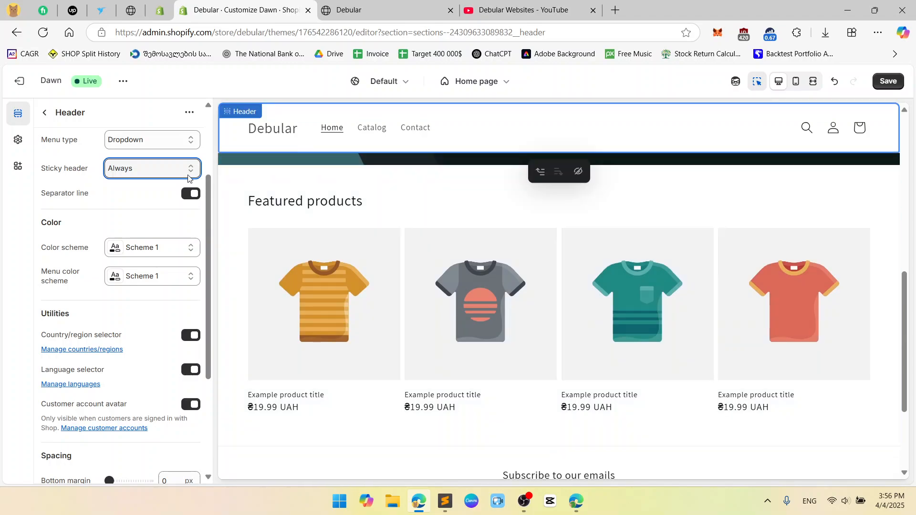
{"action": "left_click", "coordinate": [190, 170]}
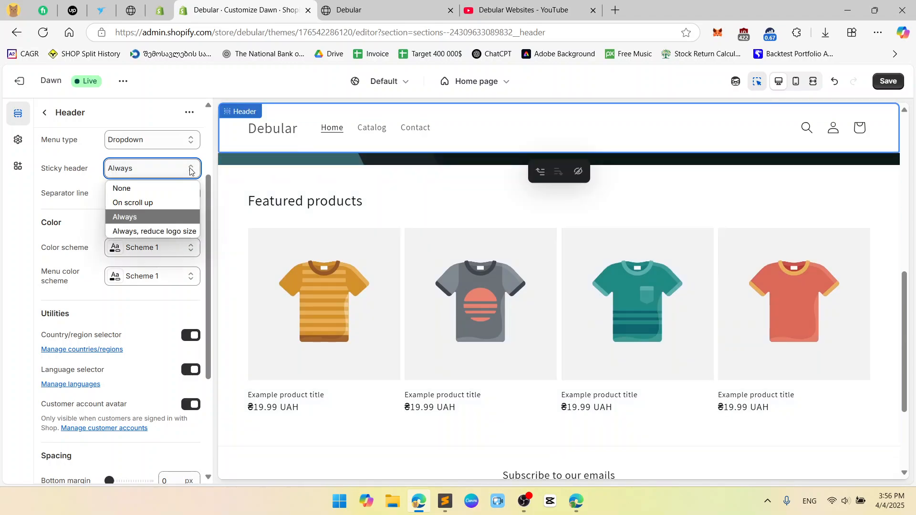
{"action": "left_click", "coordinate": [169, 232]}
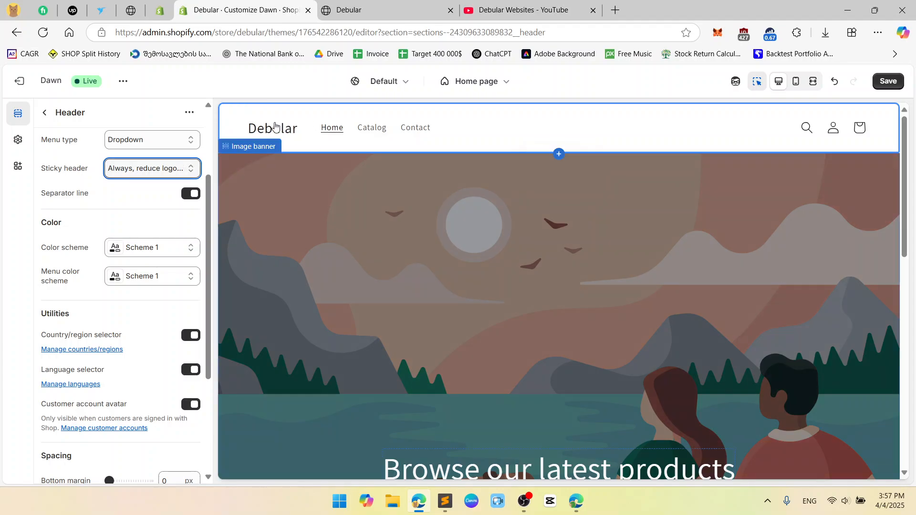
Set the sticky header to On scroll up and test the header's behavior in the home page preview
{"action": "left_click", "coordinate": [190, 168]}
{"action": "key", "text": "Escape"}
{"action": "left_click", "coordinate": [163, 209]}
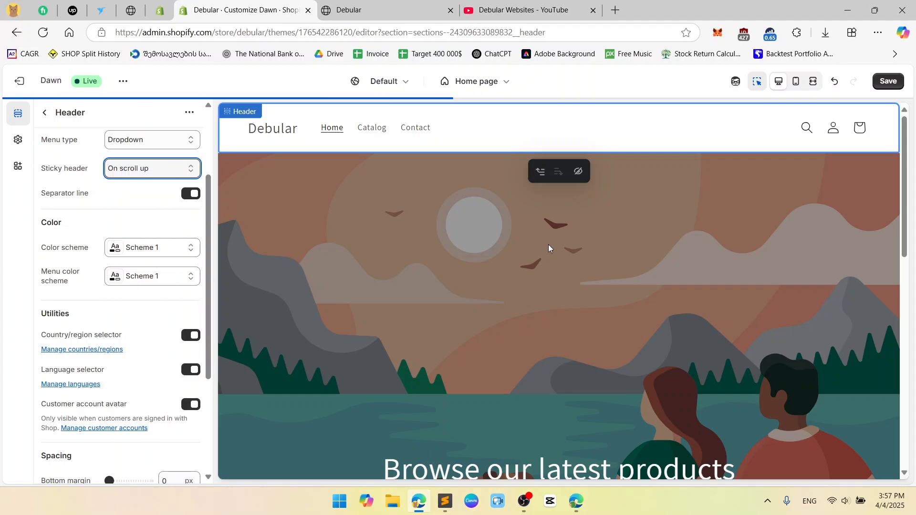
{"action": "scroll", "coordinate": [549, 249], "scroll_direction": "down", "scroll_amount": 7}
{"action": "scroll", "coordinate": [549, 249], "scroll_direction": "up", "scroll_amount": 1}
{"action": "scroll", "coordinate": [548, 248], "scroll_direction": "up", "scroll_amount": 2}
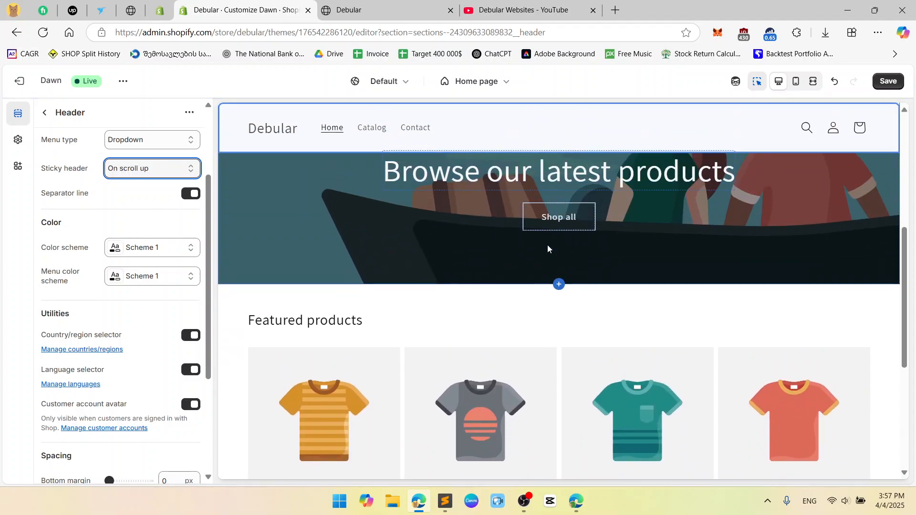
{"action": "scroll", "coordinate": [547, 249], "scroll_direction": "down", "scroll_amount": 4}
{"action": "scroll", "coordinate": [548, 249], "scroll_direction": "up", "scroll_amount": 1}
{"action": "scroll", "coordinate": [547, 249], "scroll_direction": "up", "scroll_amount": 2}
{"action": "scroll", "coordinate": [548, 249], "scroll_direction": "up", "scroll_amount": 5}
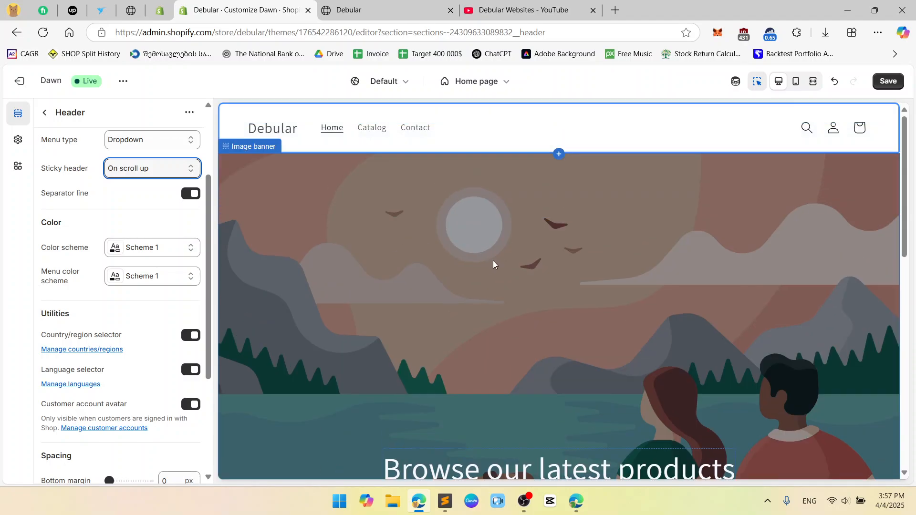
Turn off the header's separator line
{"action": "left_click", "coordinate": [190, 194]}
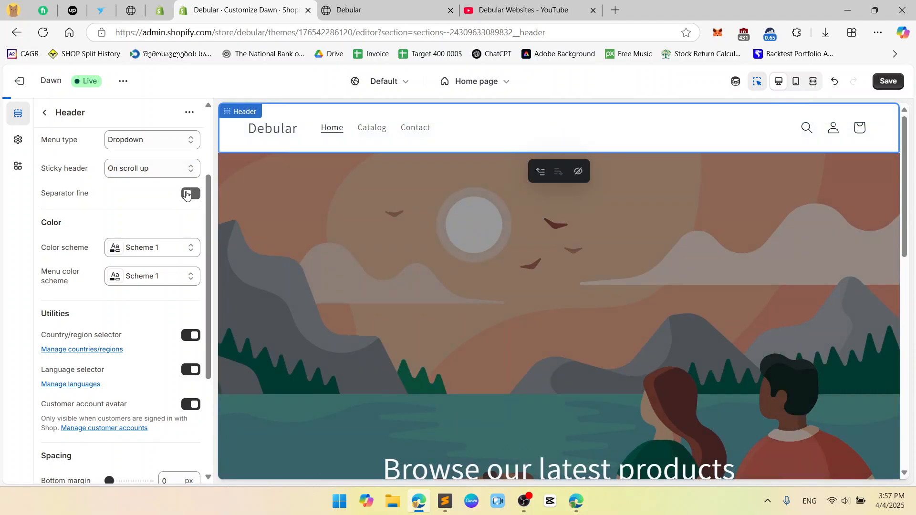
Turn the header's separator line back on and check the header while moving through the home page preview
{"action": "left_click", "coordinate": [191, 194]}
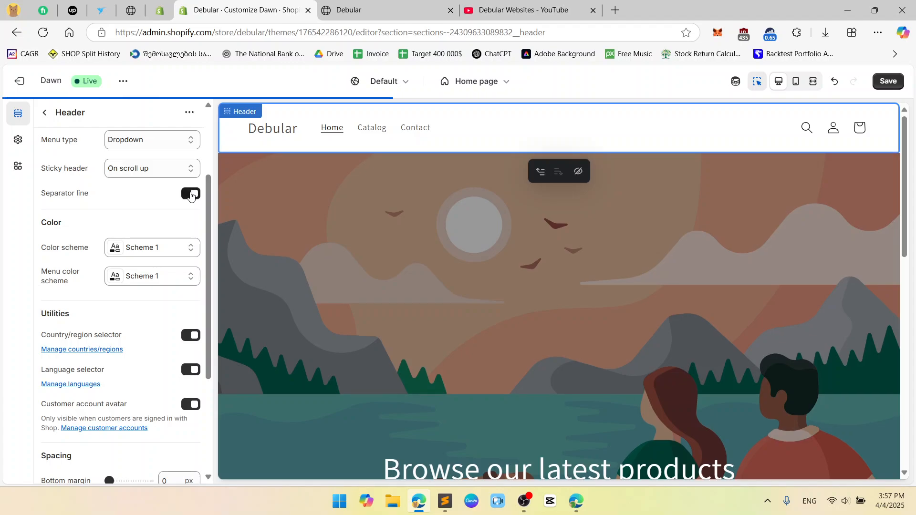
{"action": "scroll", "coordinate": [487, 265], "scroll_direction": "down", "scroll_amount": 10}
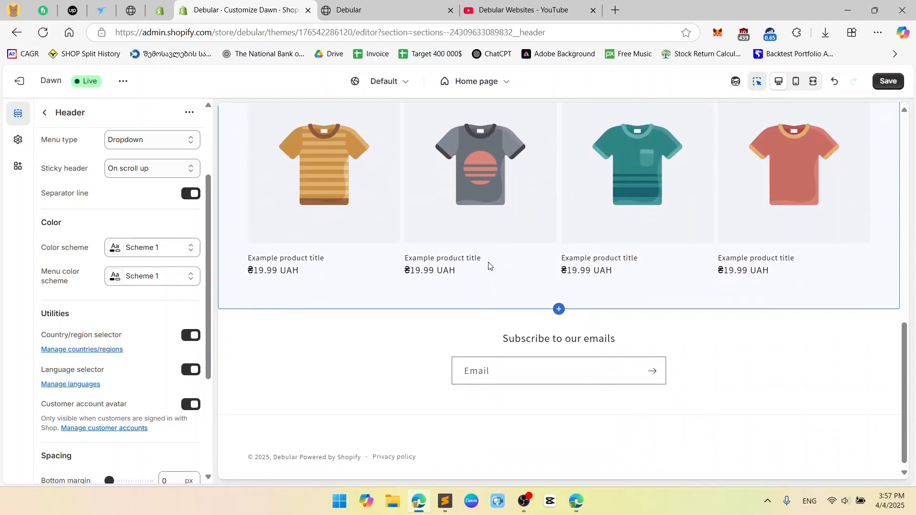
{"action": "scroll", "coordinate": [487, 266], "scroll_direction": "up", "scroll_amount": 1}
{"action": "scroll", "coordinate": [430, 196], "scroll_direction": "up", "scroll_amount": 1}
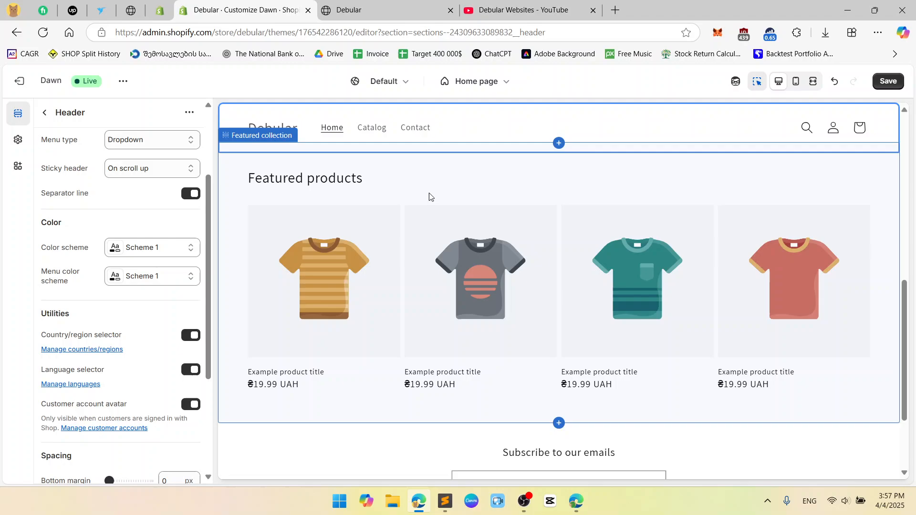
Switch to the live storefront tab to inspect the page there, and return to the theme editor
{"action": "left_click", "coordinate": [454, 181]}
{"action": "left_click", "coordinate": [348, 10]}
{"action": "scroll", "coordinate": [406, 196], "scroll_direction": "down", "scroll_amount": 10}
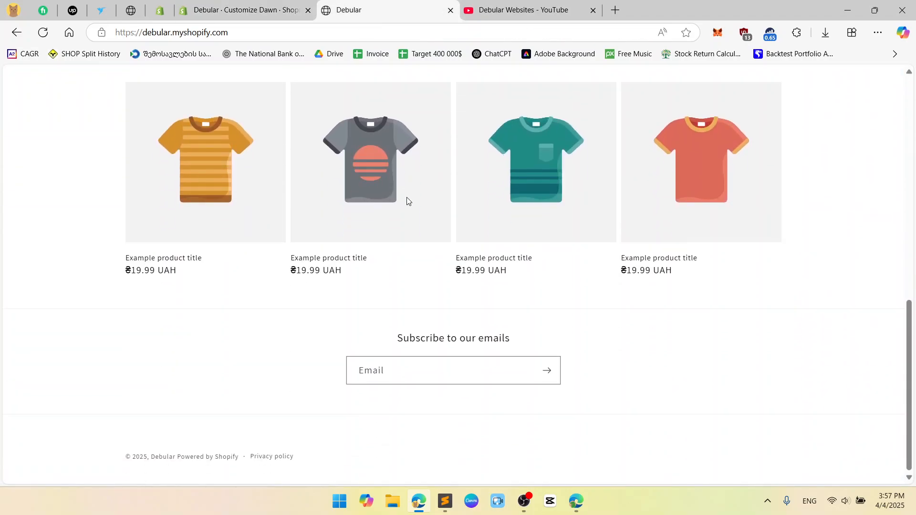
{"action": "left_click", "coordinate": [239, 10]}
{"action": "scroll", "coordinate": [161, 176], "scroll_direction": "up", "scroll_amount": 3}
{"action": "left_click", "coordinate": [50, 115]}
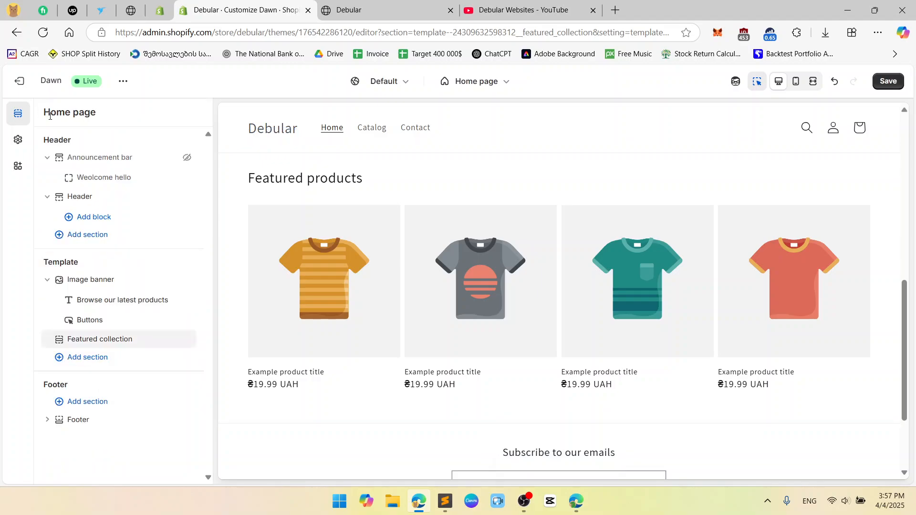
{"action": "left_click", "coordinate": [127, 186]}
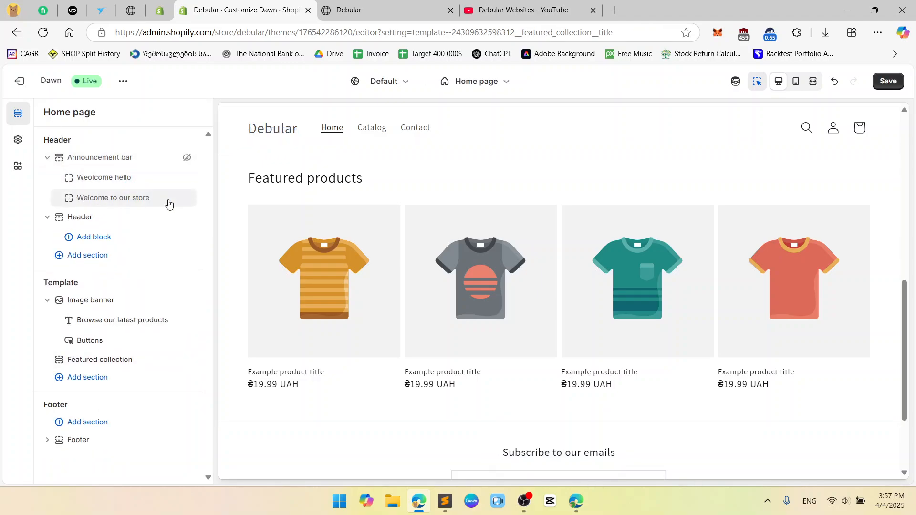
{"action": "left_click", "coordinate": [175, 198]}
Reopen the Header settings and examine the header in the preview with the Featured collection and Footer sections selected
{"action": "left_click", "coordinate": [109, 202]}
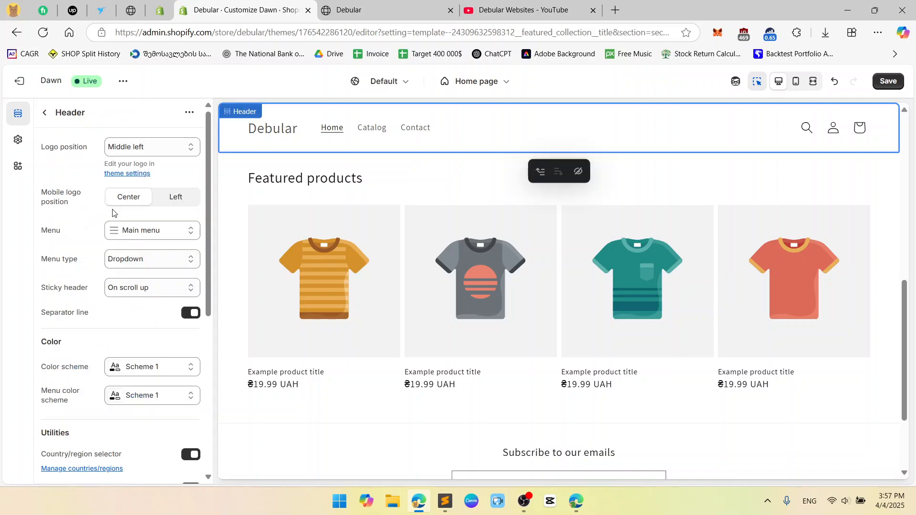
{"action": "scroll", "coordinate": [113, 213], "scroll_direction": "down", "scroll_amount": 3}
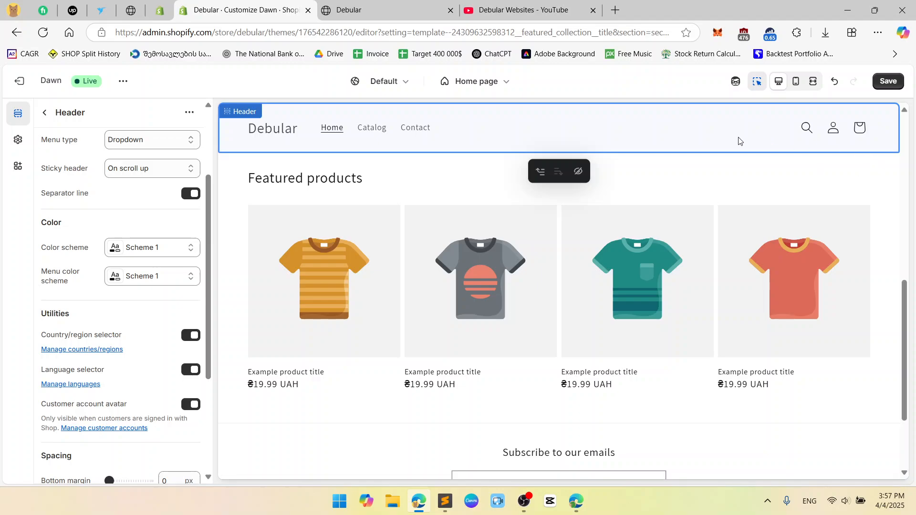
{"action": "left_click", "coordinate": [703, 188]}
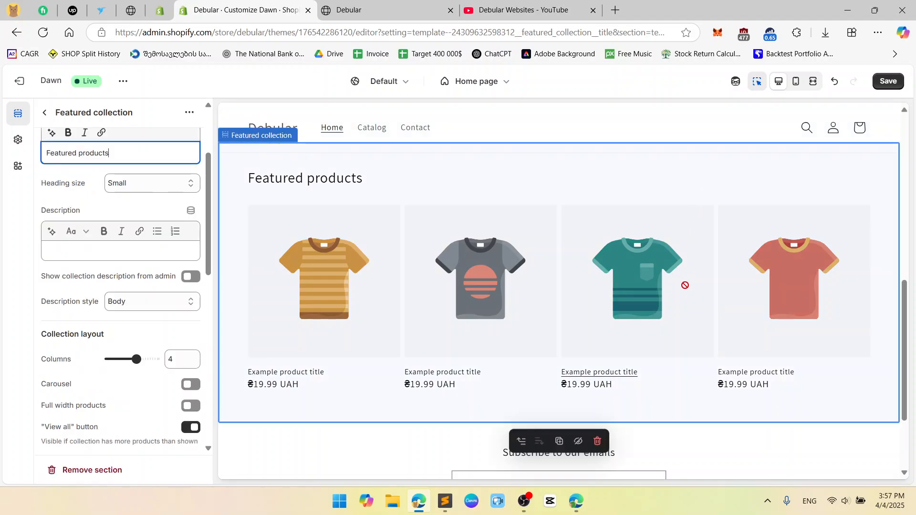
{"action": "left_click", "coordinate": [720, 458]}
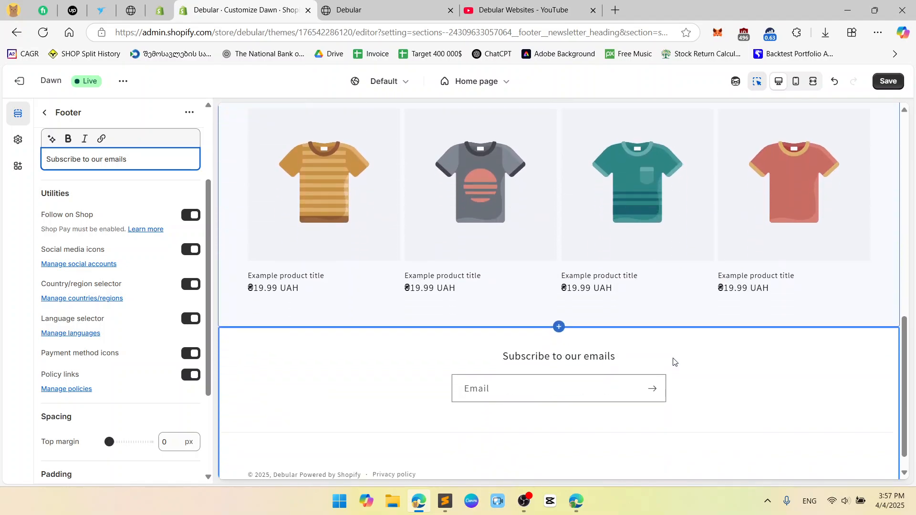
Select the header in the preview again and switch its separator line off
{"action": "scroll", "coordinate": [673, 362], "scroll_direction": "up", "scroll_amount": 5}
{"action": "scroll", "coordinate": [668, 357], "scroll_direction": "up", "scroll_amount": 2}
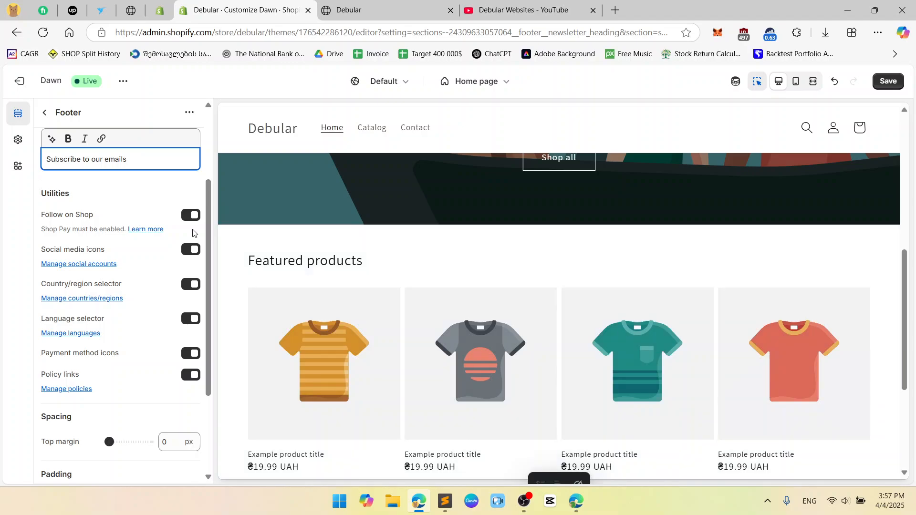
{"action": "left_click", "coordinate": [533, 143]}
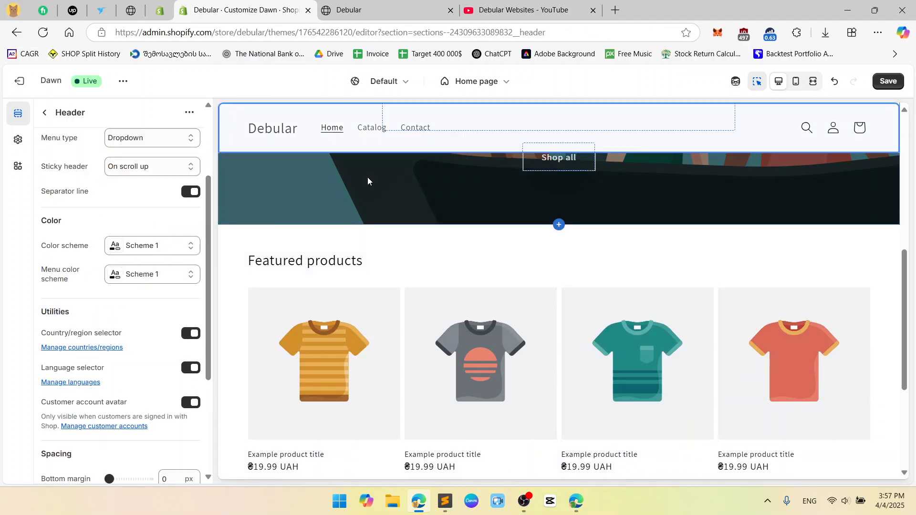
{"action": "left_click", "coordinate": [193, 192]}
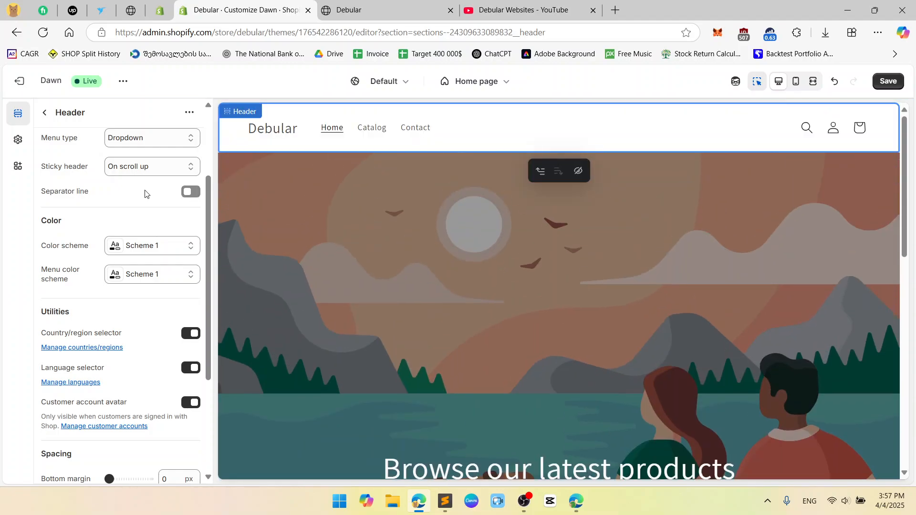
Turn off the header's country/region selector, language selector and customer account avatar
{"action": "scroll", "coordinate": [145, 194], "scroll_direction": "down", "scroll_amount": 1}
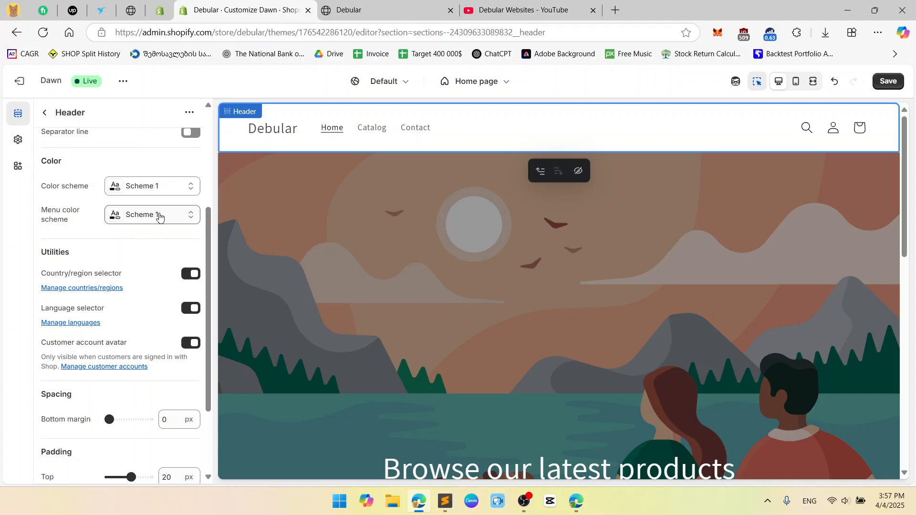
{"action": "scroll", "coordinate": [152, 229], "scroll_direction": "down", "scroll_amount": 2}
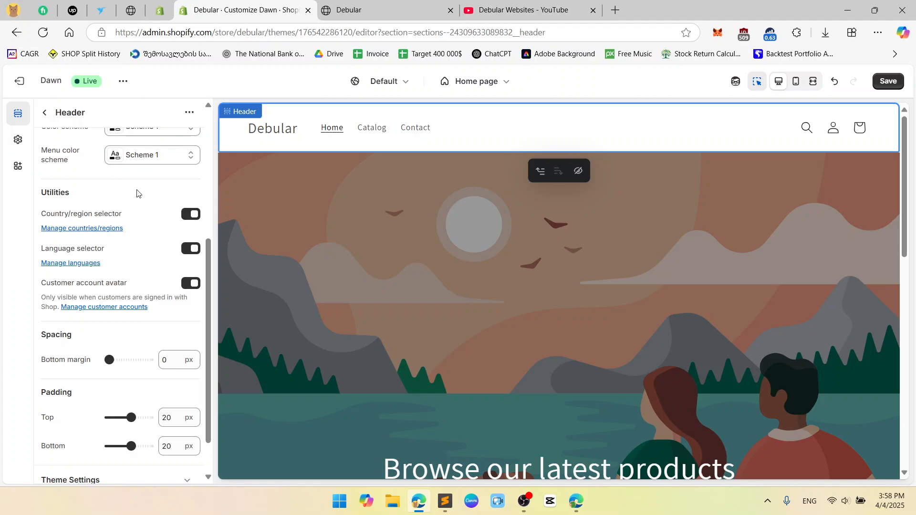
{"action": "scroll", "coordinate": [135, 190], "scroll_direction": "down", "scroll_amount": 1}
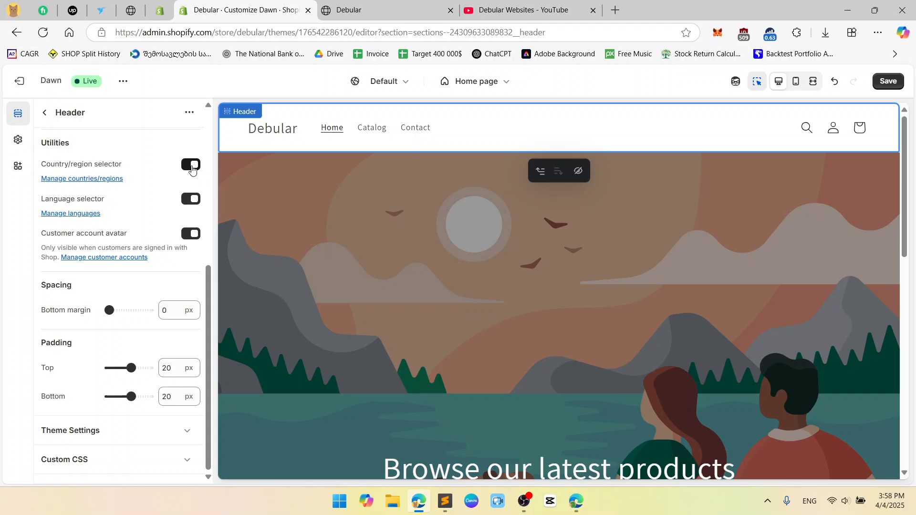
{"action": "left_click", "coordinate": [192, 166]}
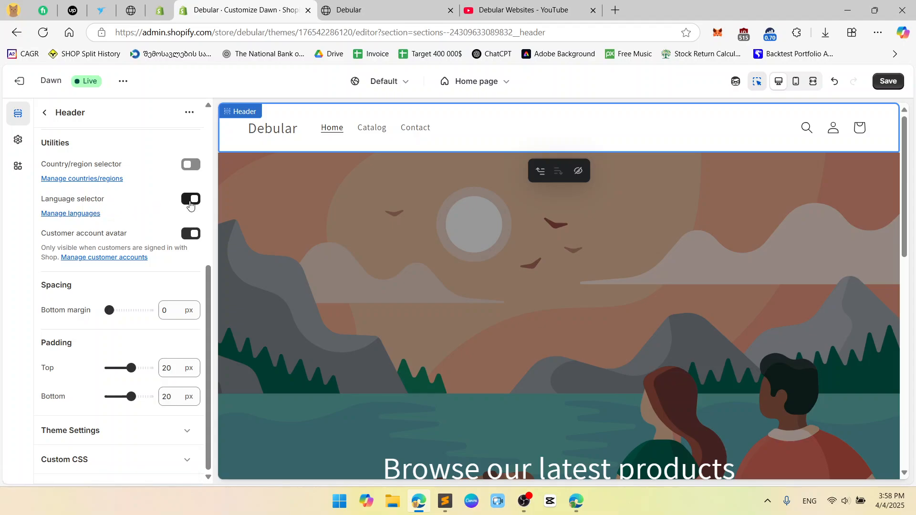
{"action": "left_click", "coordinate": [191, 201]}
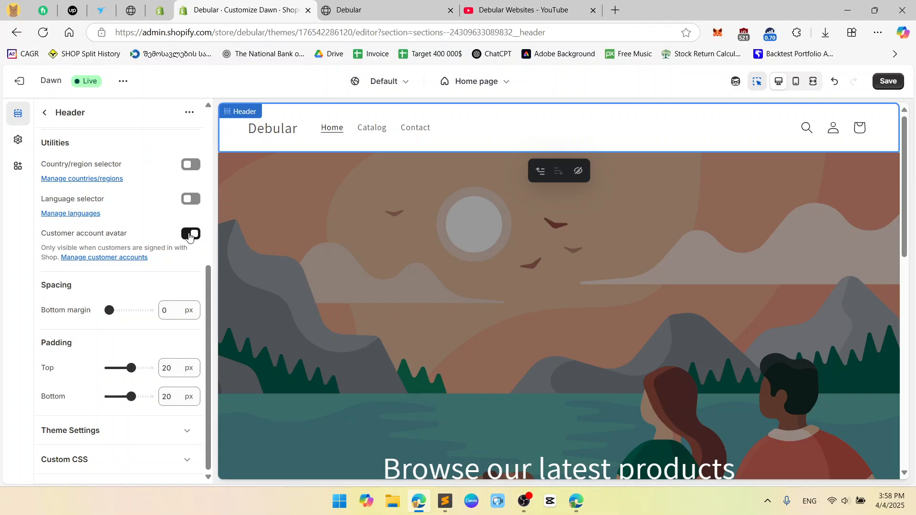
{"action": "left_click", "coordinate": [190, 234]}
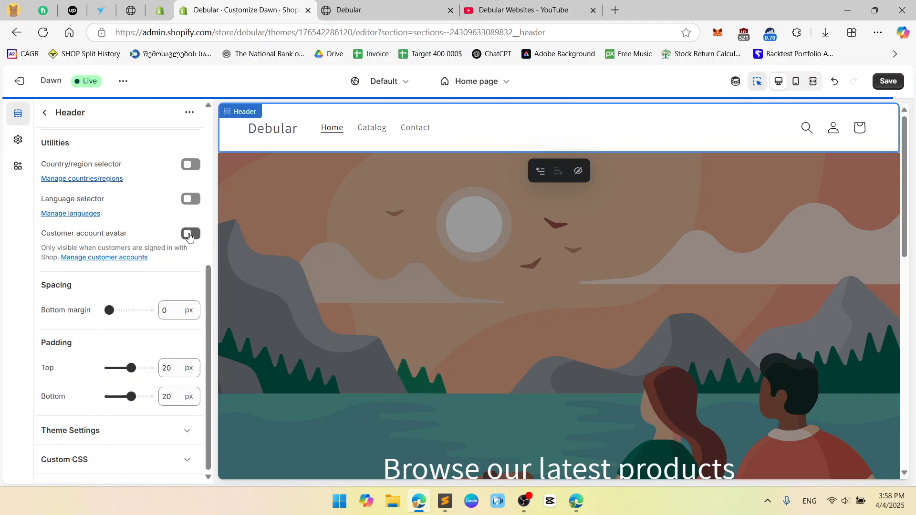
Turn the header's customer account avatar back on, and switch it off again
{"action": "scroll", "coordinate": [188, 239], "scroll_direction": "up", "scroll_amount": 1}
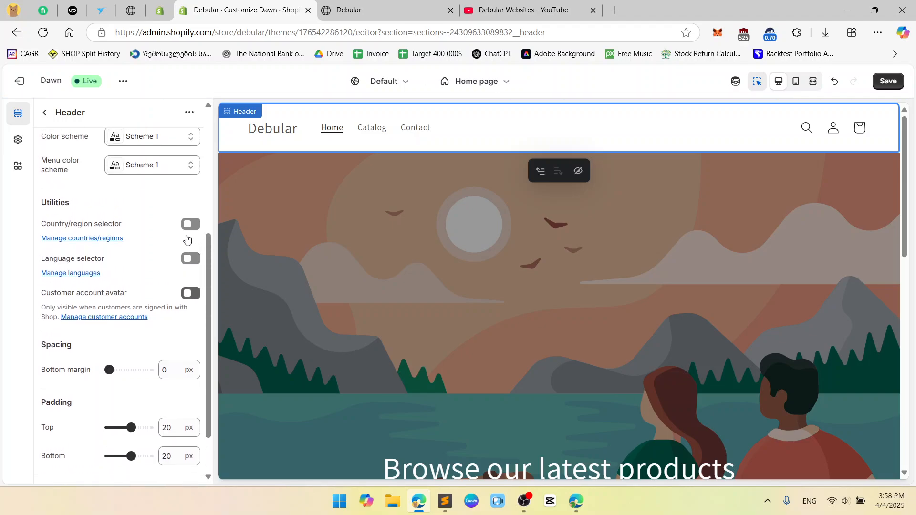
{"action": "scroll", "coordinate": [188, 239], "scroll_direction": "down", "scroll_amount": 1}
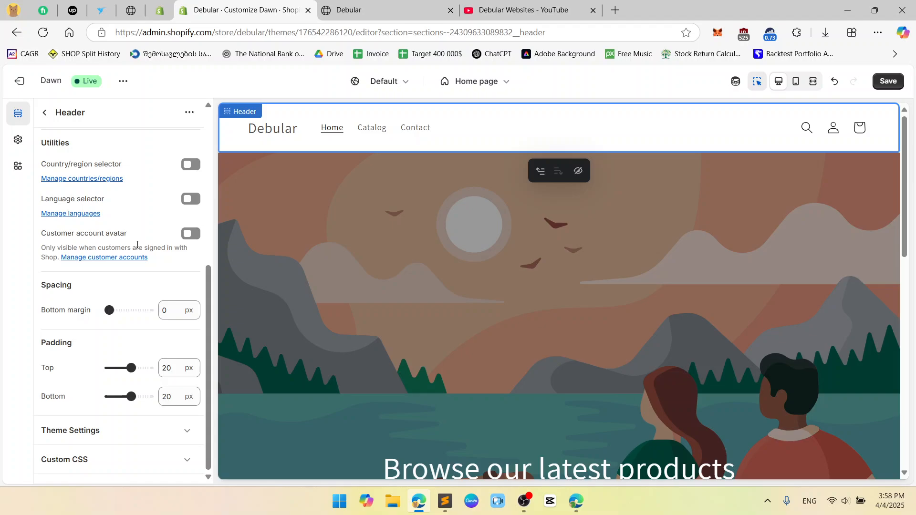
{"action": "left_click", "coordinate": [188, 238]}
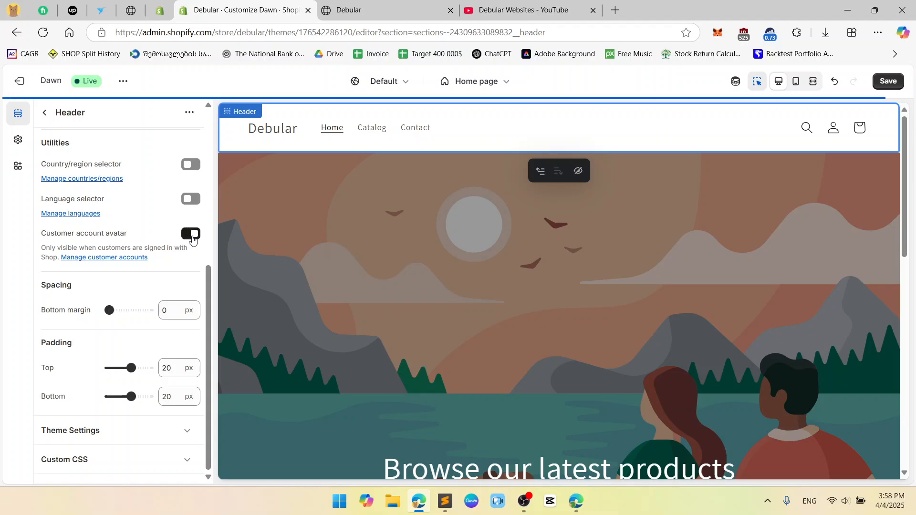
{"action": "left_click", "coordinate": [192, 237]}
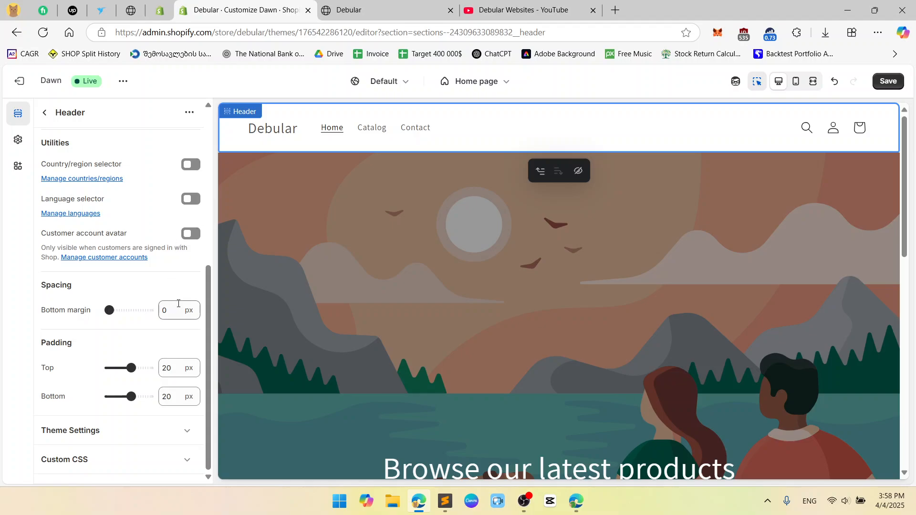
Try a header bottom margin of 12 px, and reset it to 0 px
{"action": "left_click", "coordinate": [178, 304]}
{"action": "left_click", "coordinate": [186, 280]}
{"action": "left_click", "coordinate": [180, 313]}
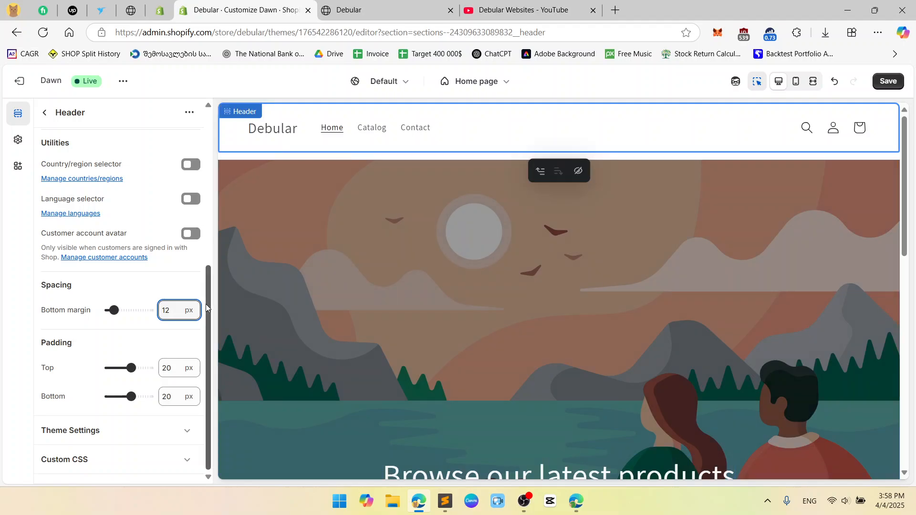
{"action": "double_click", "coordinate": [188, 309]}
{"action": "key", "text": "BackSpace"}
{"action": "left_click", "coordinate": [185, 288]}
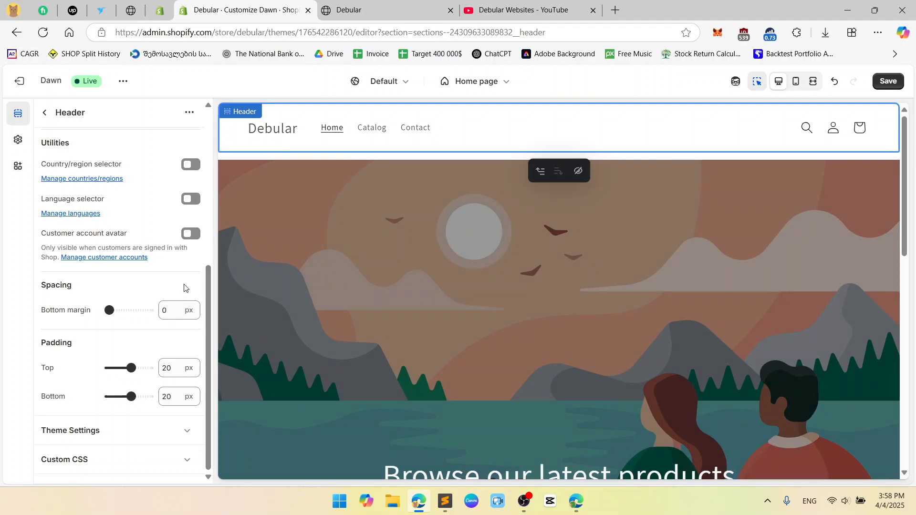
Try header top and bottom padding of 12 px and a top padding of 0, and restore both to 20 px
{"action": "double_click", "coordinate": [181, 368]}
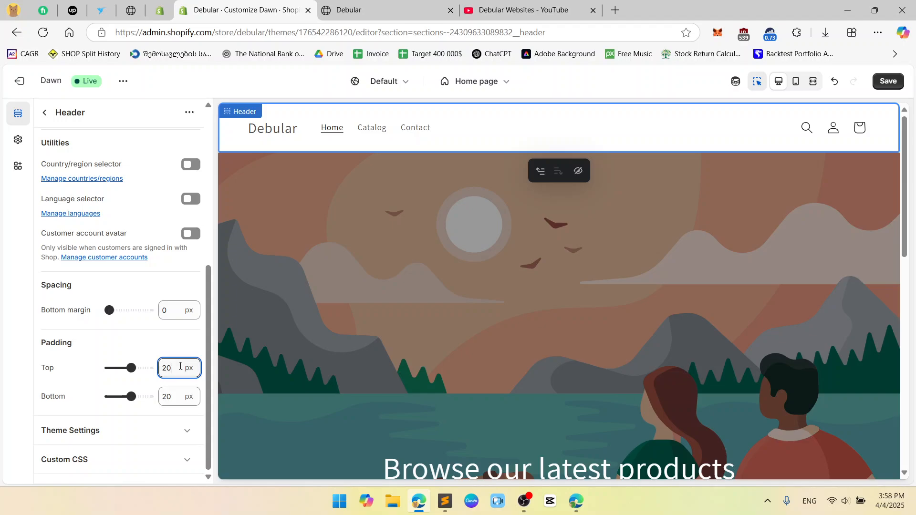
{"action": "type", "text": "10"}
{"action": "double_click", "coordinate": [178, 396]}
{"action": "type", "text": "12"}
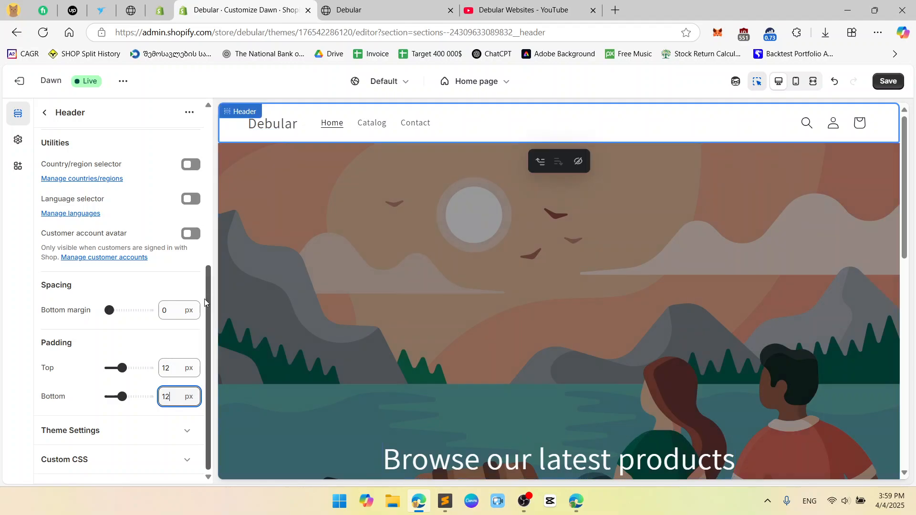
{"action": "double_click", "coordinate": [173, 374]}
{"action": "type", "text": "0"}
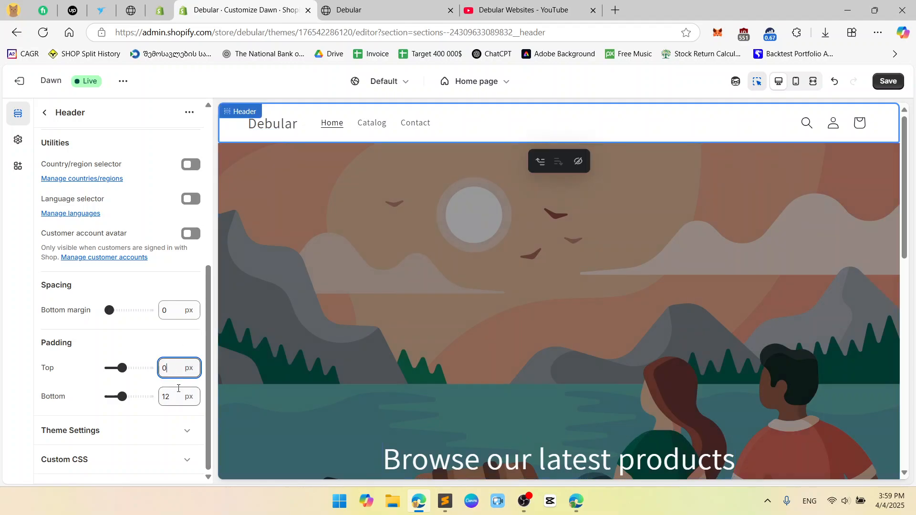
{"action": "left_click_drag", "start_coordinate": [124, 368], "coordinate": [132, 396]}
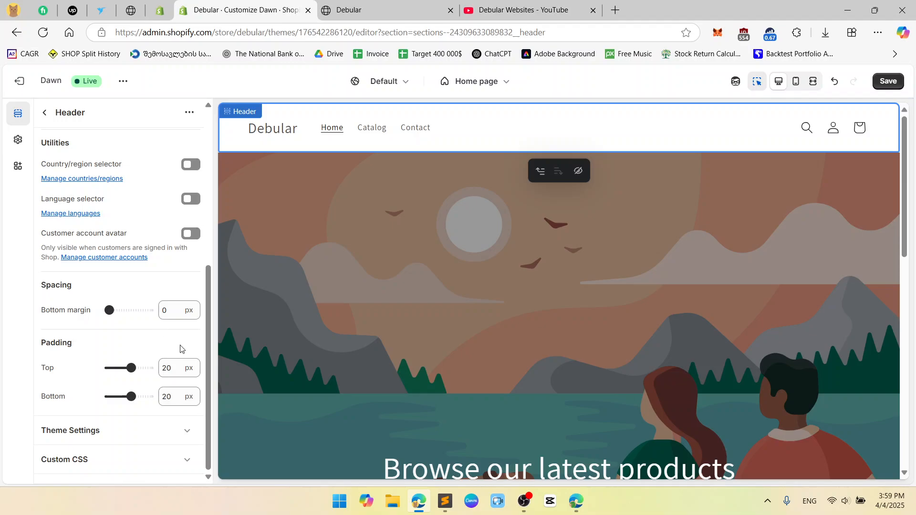
Expand the header's Theme Settings and review the search suggestions, social media links, logo and cart type options
{"action": "left_click", "coordinate": [191, 428]}
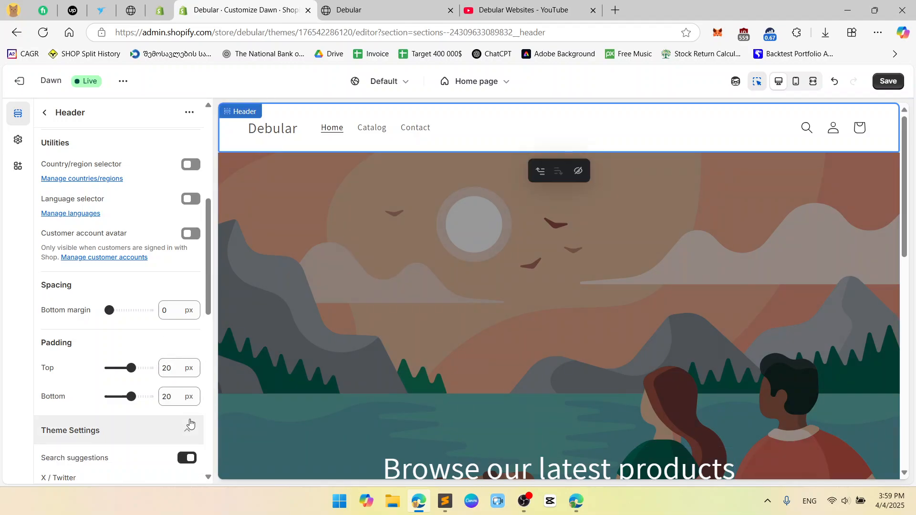
{"action": "scroll", "coordinate": [145, 310], "scroll_direction": "down", "scroll_amount": 3}
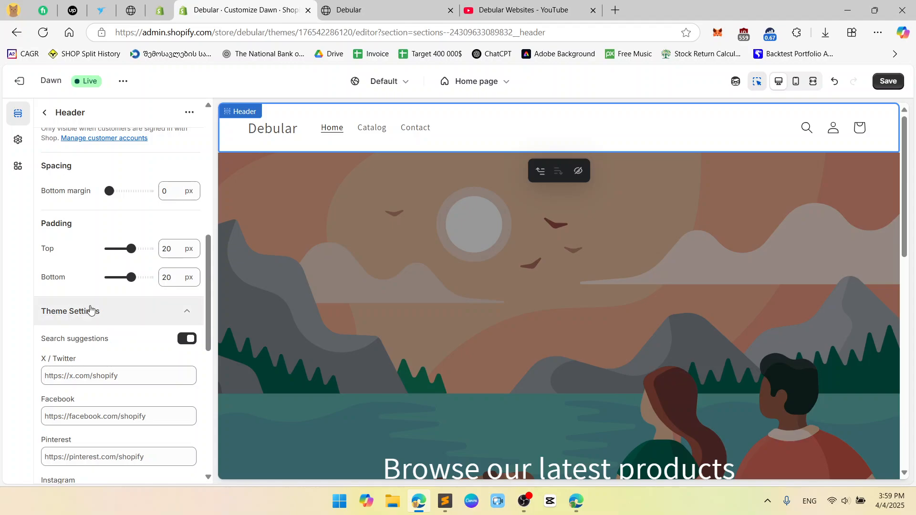
{"action": "scroll", "coordinate": [98, 305], "scroll_direction": "down", "scroll_amount": 3}
{"action": "scroll", "coordinate": [105, 296], "scroll_direction": "down", "scroll_amount": 6}
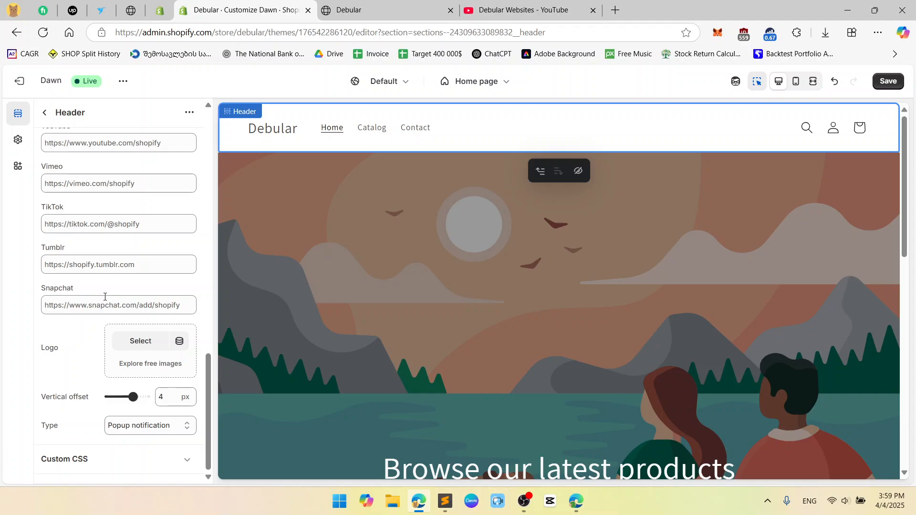
{"action": "scroll", "coordinate": [111, 290], "scroll_direction": "up", "scroll_amount": 4}
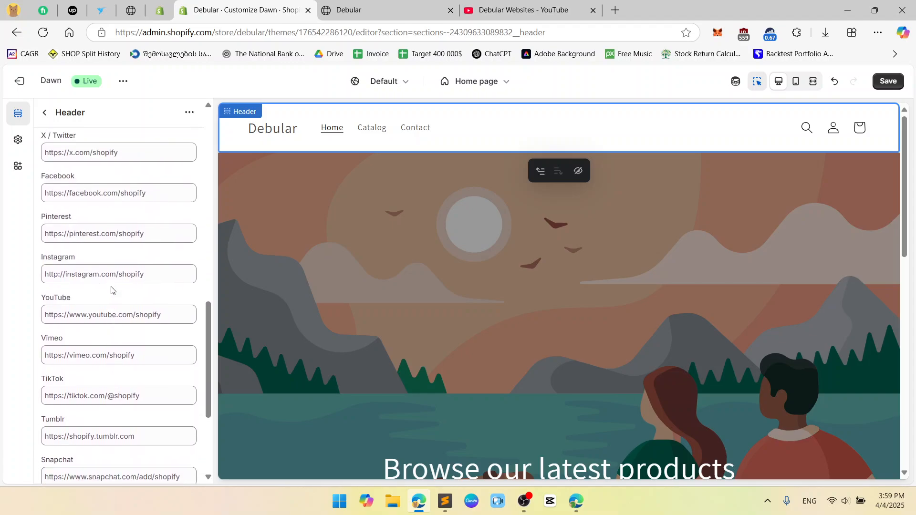
{"action": "scroll", "coordinate": [111, 289], "scroll_direction": "up", "scroll_amount": 2}
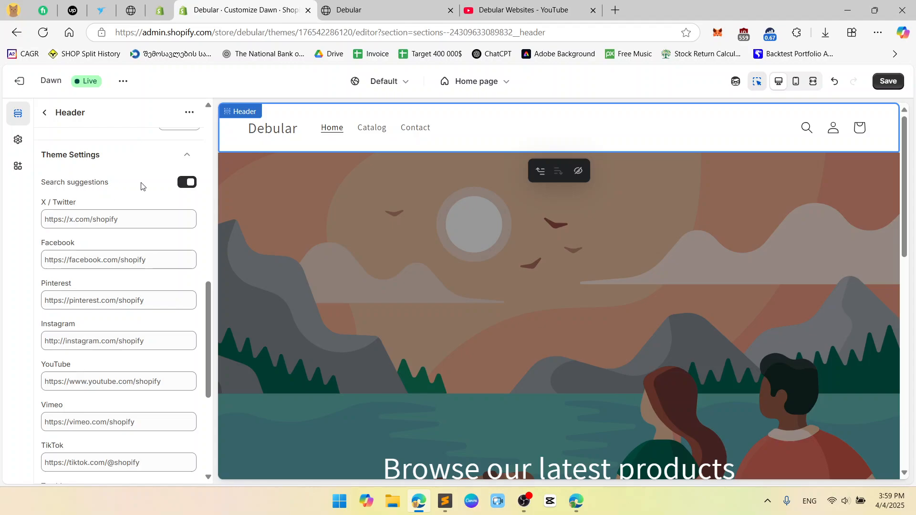
{"action": "scroll", "coordinate": [132, 349], "scroll_direction": "down", "scroll_amount": 3}
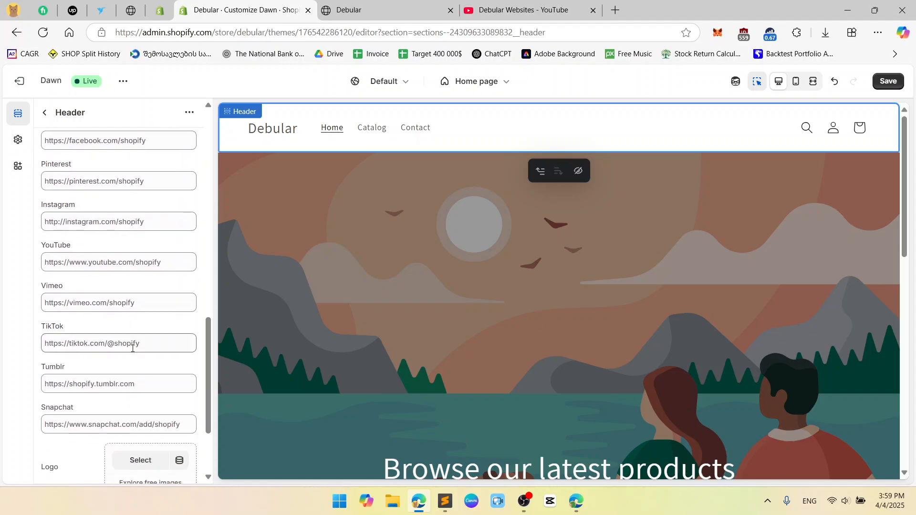
Go through the header's social media link fields from Snapchat up to Instagram, leaving them empty
{"action": "scroll", "coordinate": [133, 349], "scroll_direction": "down", "scroll_amount": 1}
{"action": "left_click", "coordinate": [136, 367]}
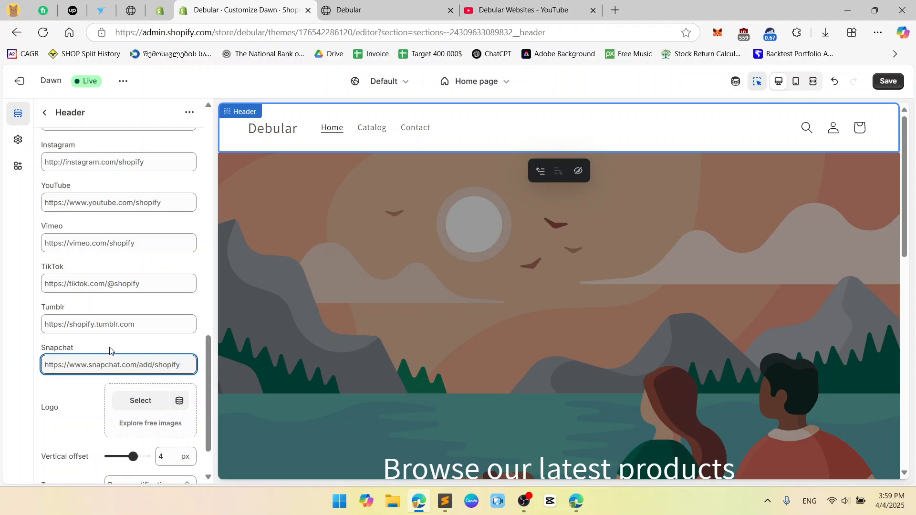
{"action": "left_click", "coordinate": [111, 326]}
{"action": "left_click", "coordinate": [111, 283]}
{"action": "left_click", "coordinate": [115, 243]}
{"action": "left_click", "coordinate": [113, 202]}
{"action": "left_click", "coordinate": [109, 163]}
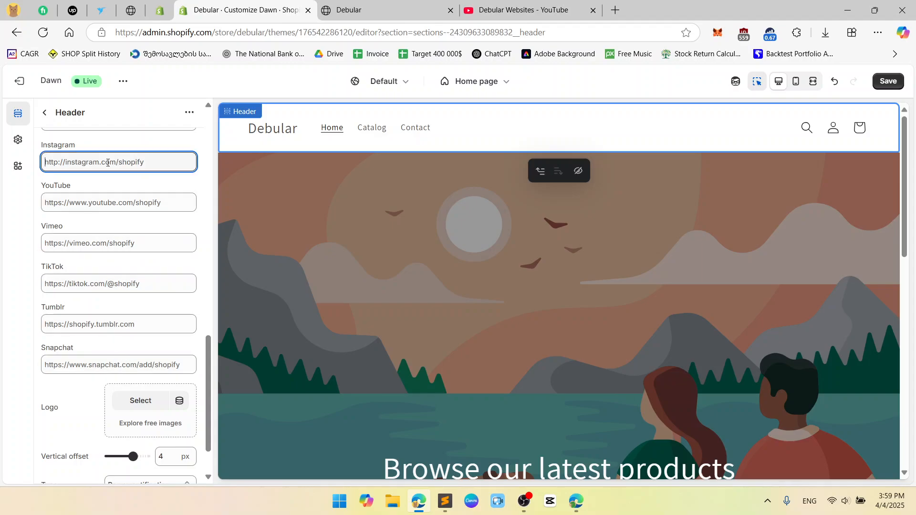
Upload the logo PNG image from the Desktop and set it as the header's logo
{"action": "scroll", "coordinate": [129, 205], "scroll_direction": "down", "scroll_amount": 1}
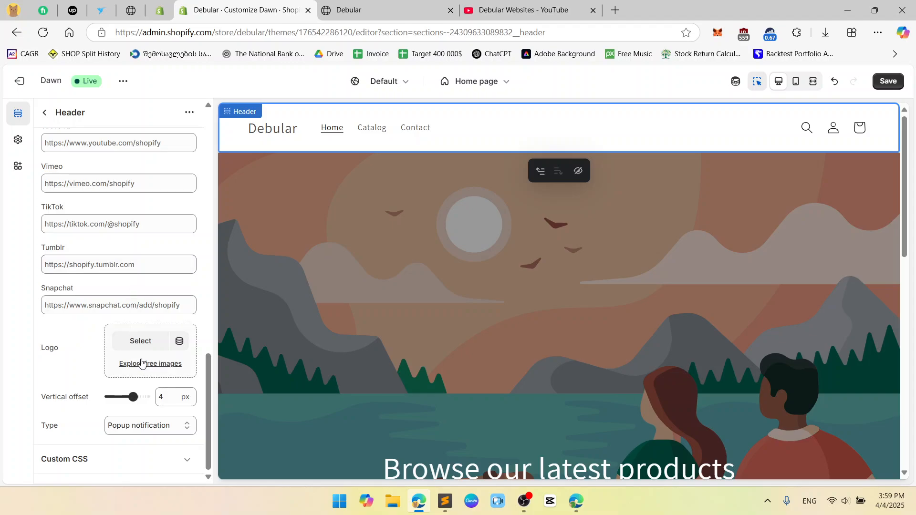
{"action": "left_click", "coordinate": [141, 341]}
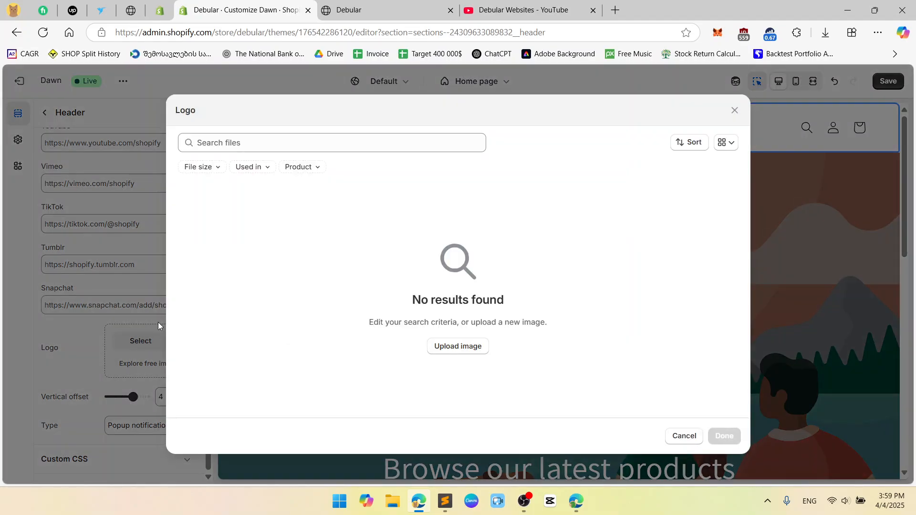
{"action": "left_click", "coordinate": [466, 347]}
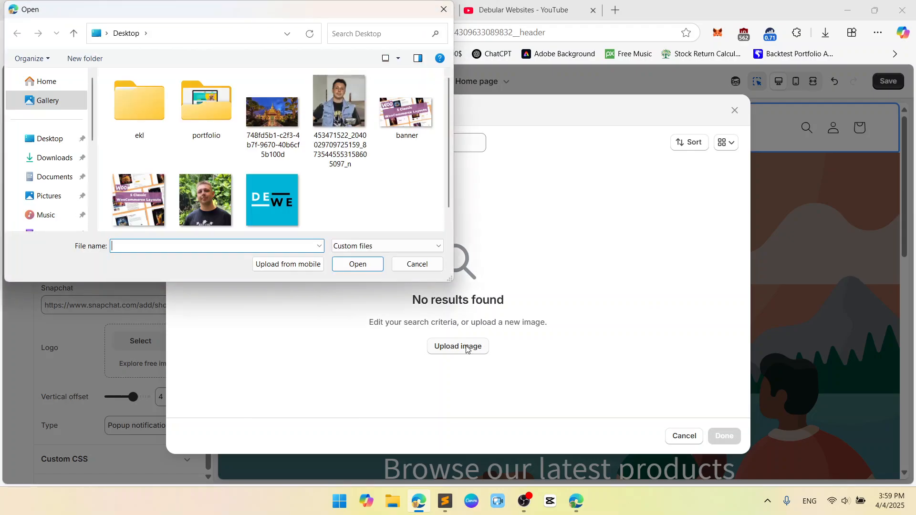
{"action": "left_click", "coordinate": [272, 200]}
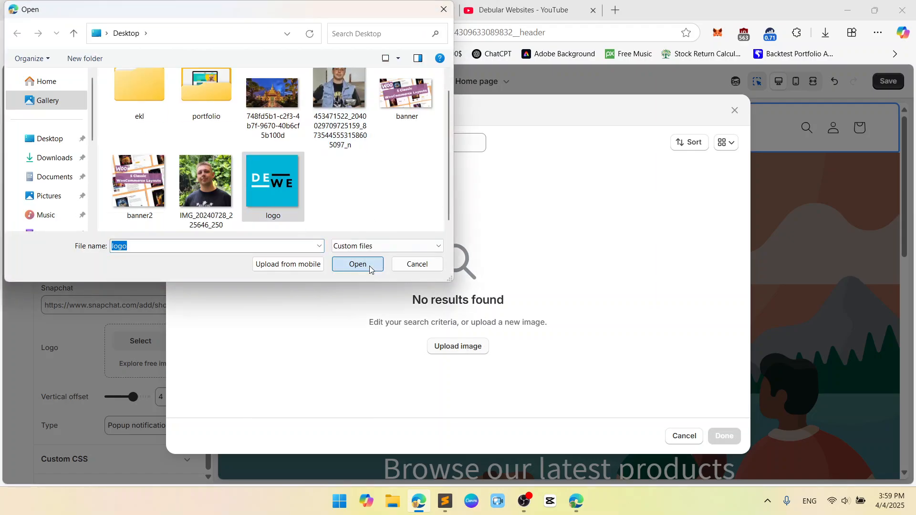
{"action": "left_click", "coordinate": [358, 264]}
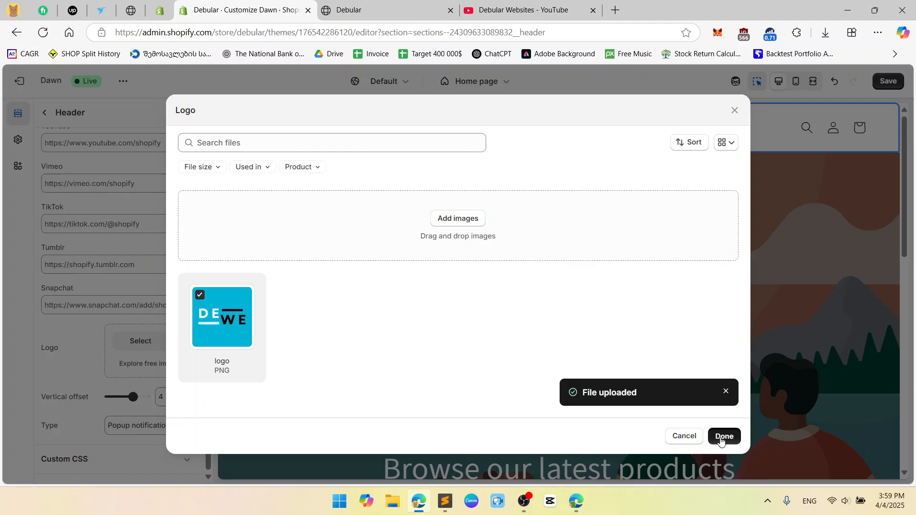
{"action": "left_click", "coordinate": [718, 437]}
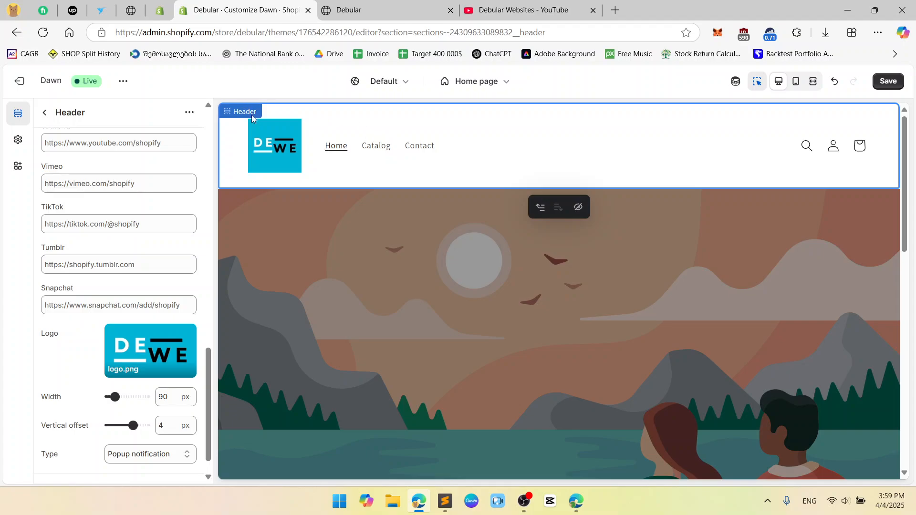
Try the always-on sticky header that reduces the logo, test it in the page preview, and restore the option to On scroll up
{"action": "scroll", "coordinate": [151, 235], "scroll_direction": "up", "scroll_amount": 15}
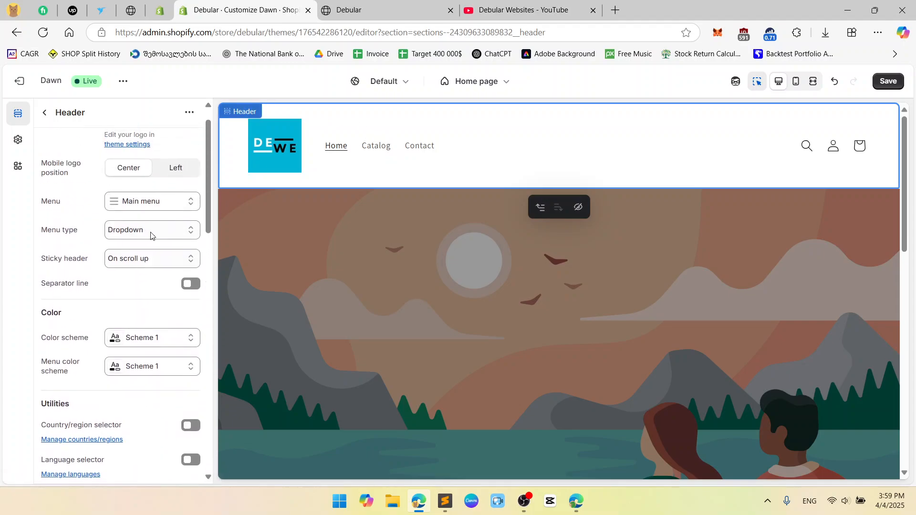
{"action": "scroll", "coordinate": [151, 235], "scroll_direction": "up", "scroll_amount": 1}
{"action": "left_click", "coordinate": [152, 288]}
{"action": "left_click", "coordinate": [139, 350]}
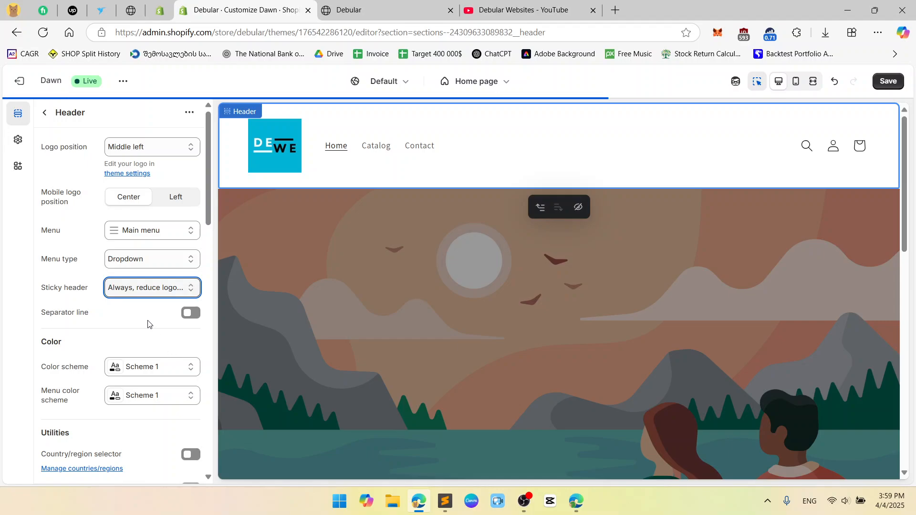
{"action": "scroll", "coordinate": [540, 265], "scroll_direction": "down", "scroll_amount": 5}
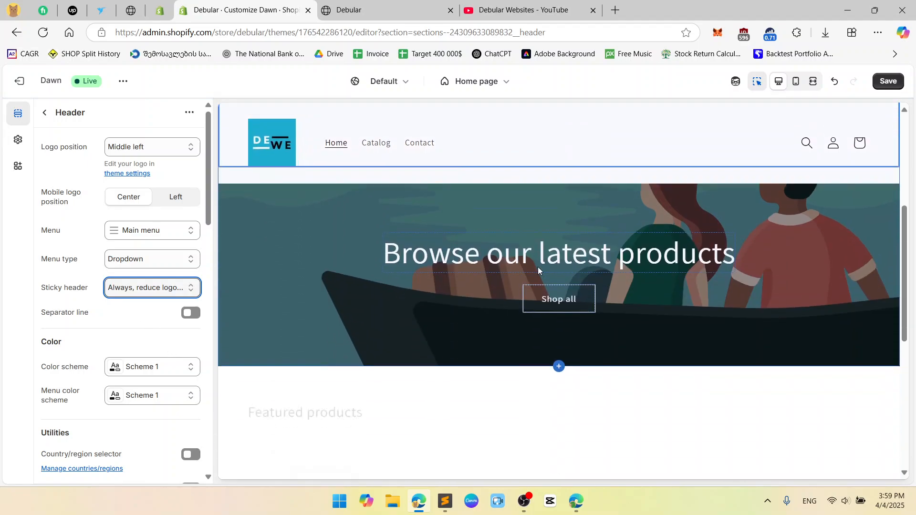
{"action": "scroll", "coordinate": [537, 267], "scroll_direction": "down", "scroll_amount": 4}
{"action": "scroll", "coordinate": [538, 267], "scroll_direction": "up", "scroll_amount": 9}
{"action": "scroll", "coordinate": [538, 268], "scroll_direction": "down", "scroll_amount": 5}
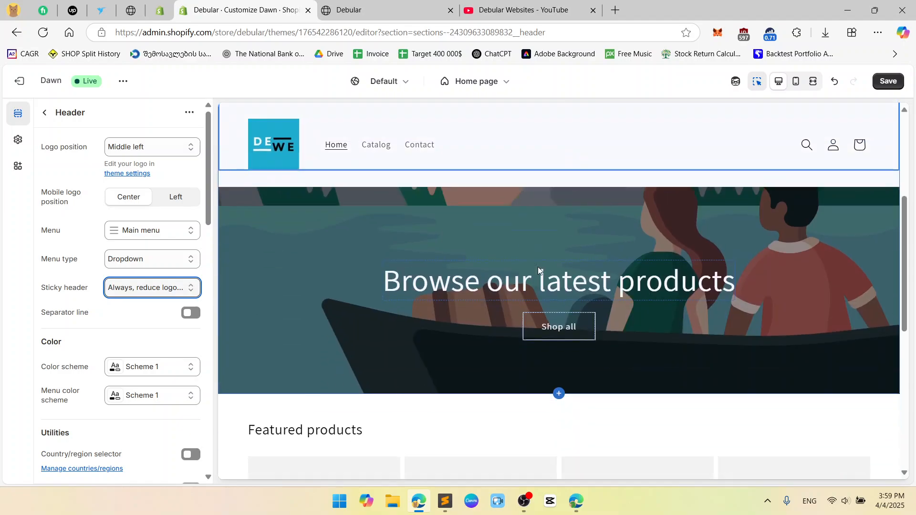
{"action": "scroll", "coordinate": [538, 267], "scroll_direction": "down", "scroll_amount": 2}
{"action": "scroll", "coordinate": [539, 268], "scroll_direction": "up", "scroll_amount": 7}
{"action": "left_click", "coordinate": [163, 289]}
{"action": "left_click", "coordinate": [155, 320]}
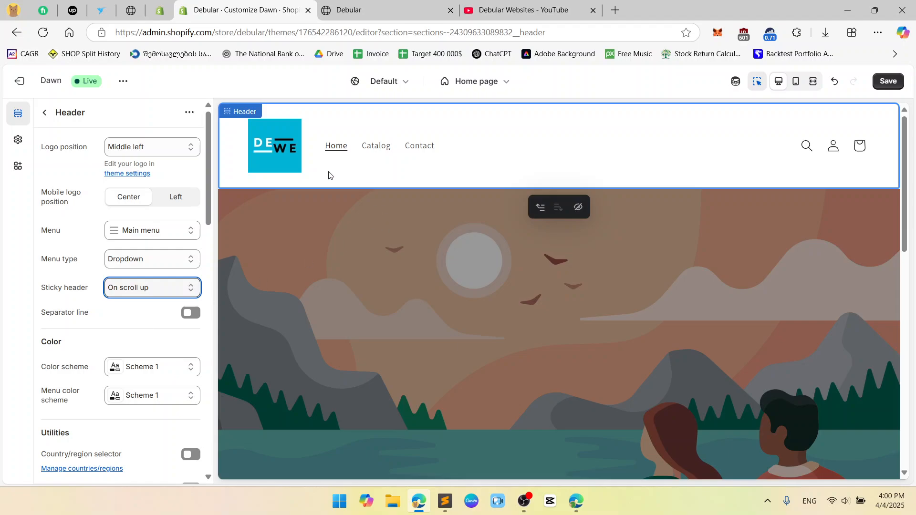
Set the header logo's width to 50 px
{"action": "scroll", "coordinate": [157, 267], "scroll_direction": "down", "scroll_amount": 15}
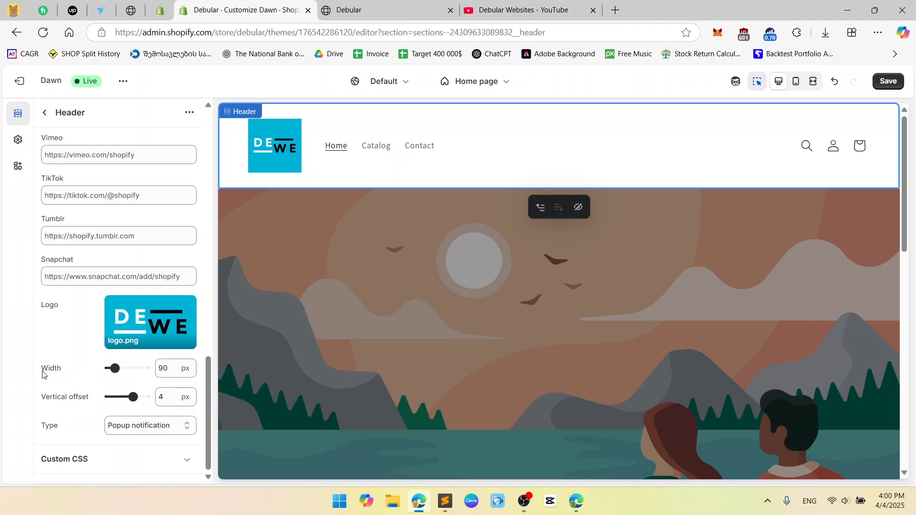
{"action": "left_click_drag", "start_coordinate": [43, 375], "coordinate": [74, 406]}
{"action": "left_click", "coordinate": [54, 406]}
{"action": "left_click_drag", "start_coordinate": [159, 368], "coordinate": [165, 368]}
{"action": "type", "text": "4"}
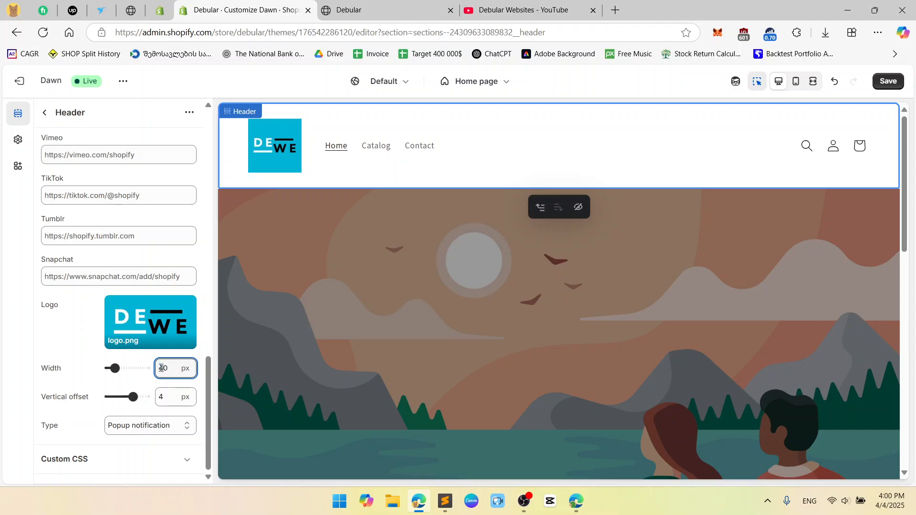
{"action": "left_click", "coordinate": [77, 355]}
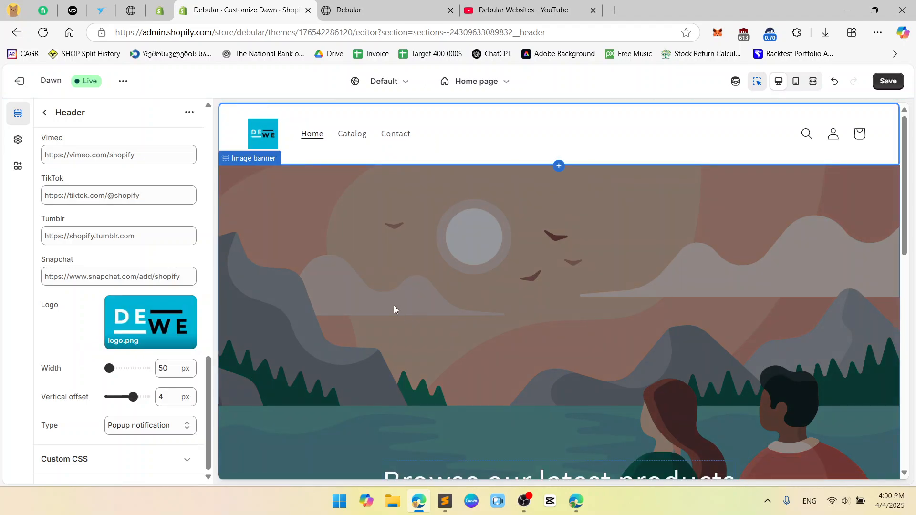
Check the editing options for the logo in the image editor without changing it, and remove the logo from the header
{"action": "left_click", "coordinate": [187, 303]}
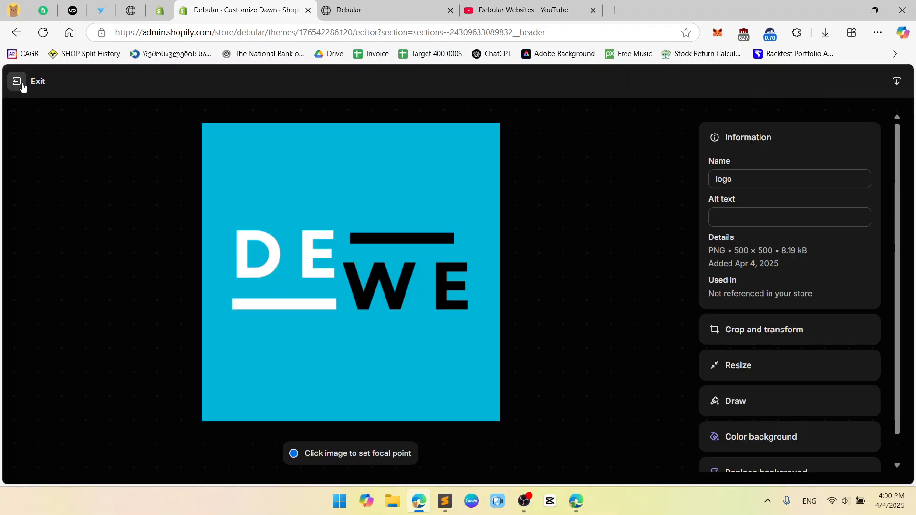
{"action": "left_click", "coordinate": [17, 81]}
{"action": "left_click", "coordinate": [187, 302]}
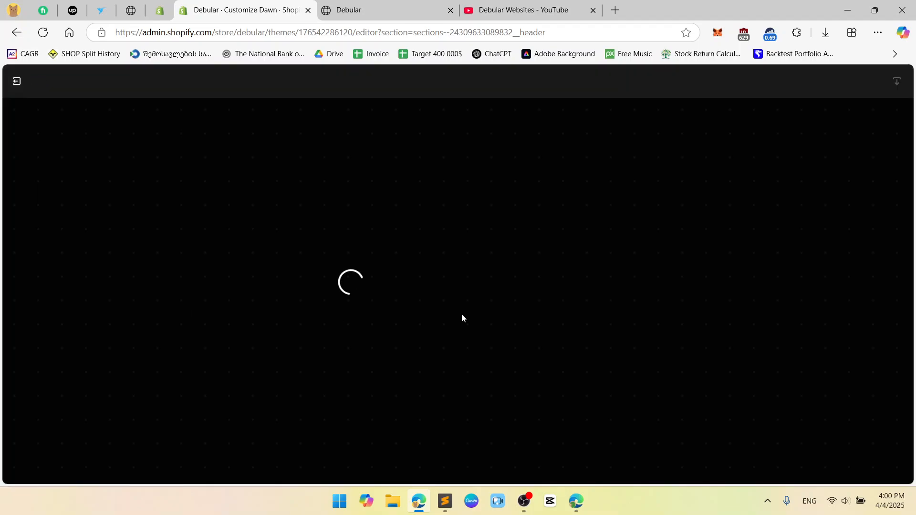
{"action": "scroll", "coordinate": [754, 348], "scroll_direction": "down", "scroll_amount": 1}
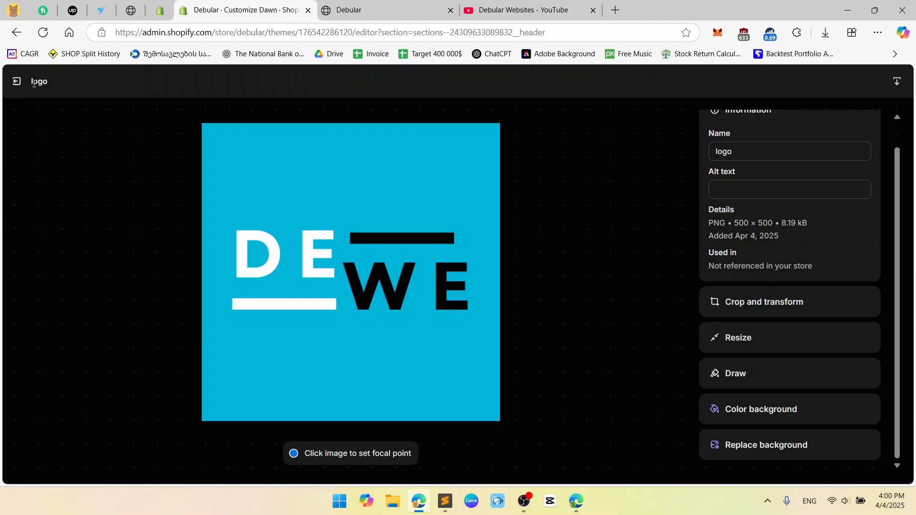
{"action": "left_click", "coordinate": [17, 82]}
{"action": "left_click", "coordinate": [154, 329]}
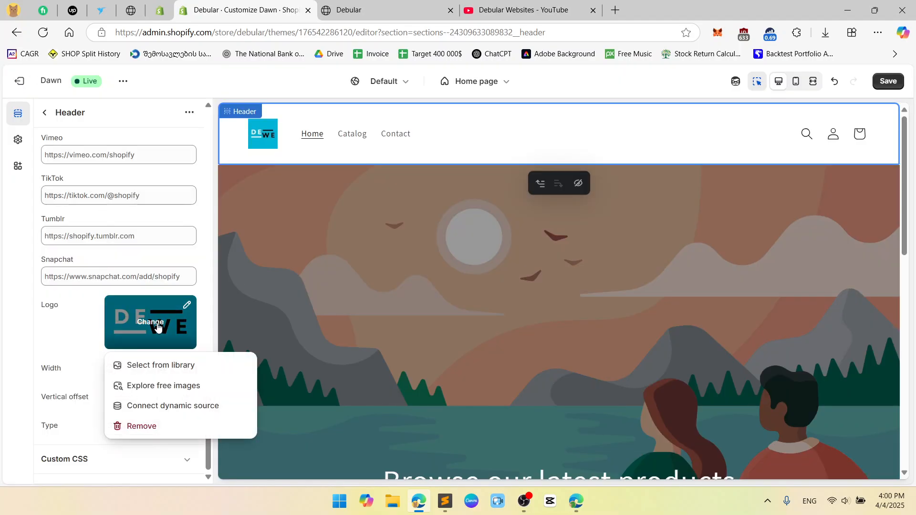
{"action": "left_click", "coordinate": [155, 427]}
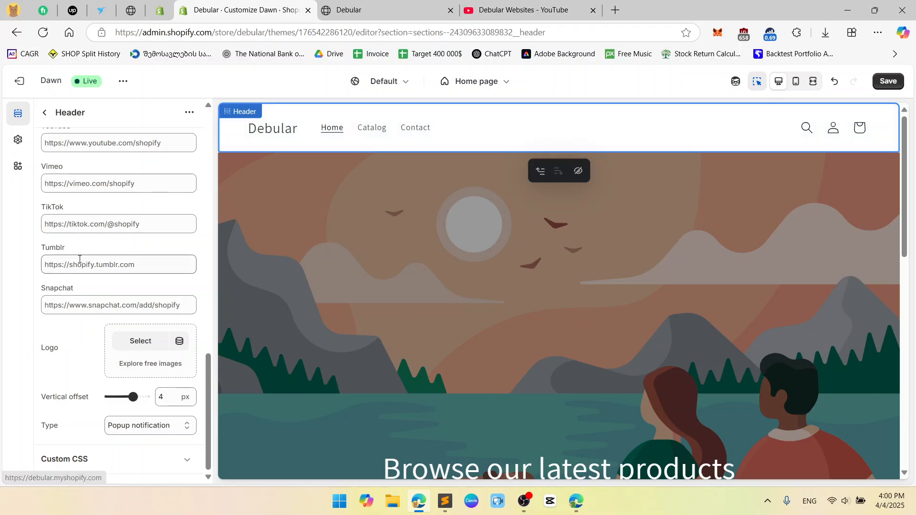
Look at the header's Custom CSS area and the available cart type options without changing them
{"action": "left_click", "coordinate": [187, 460]}
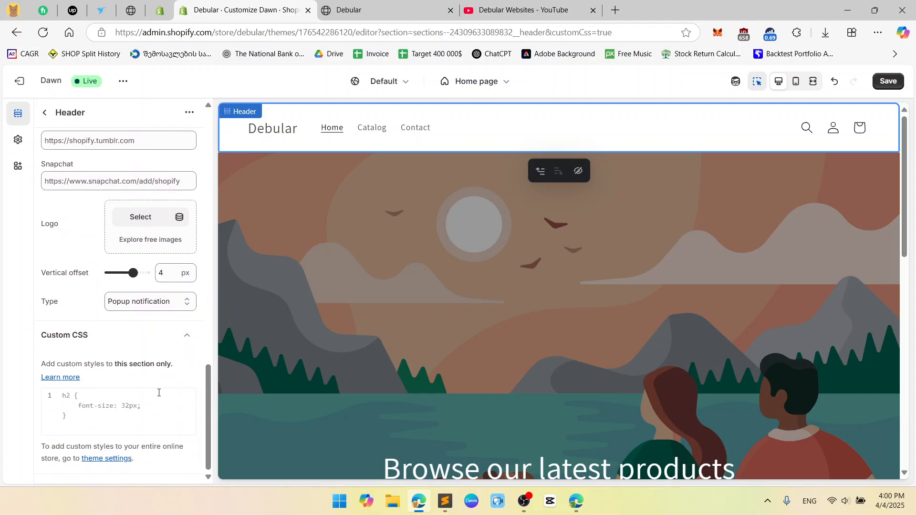
{"action": "left_click", "coordinate": [185, 338]}
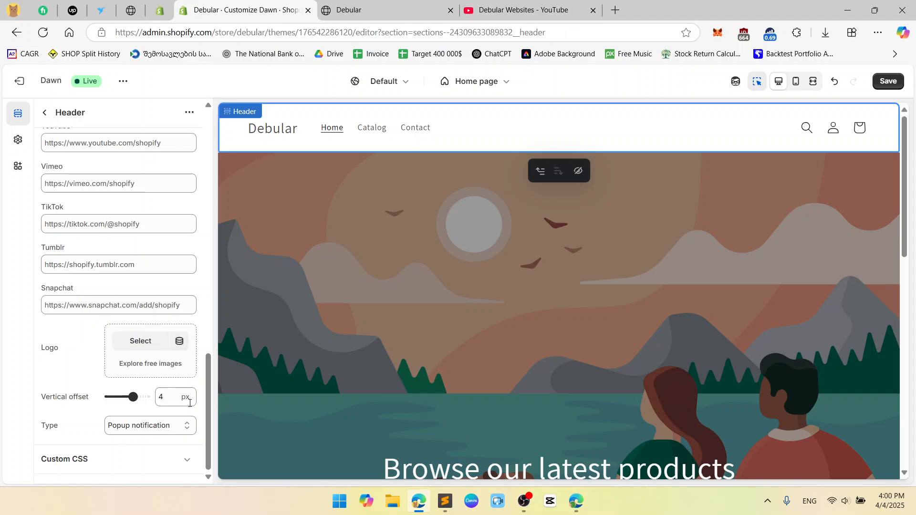
{"action": "left_click", "coordinate": [187, 427]}
{"action": "left_click", "coordinate": [187, 427]}
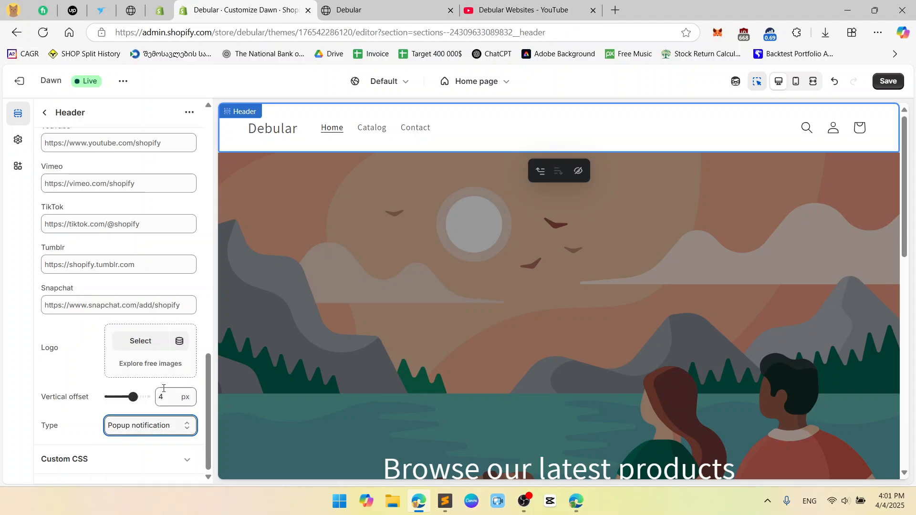
{"action": "scroll", "coordinate": [154, 377], "scroll_direction": "up", "scroll_amount": 15}
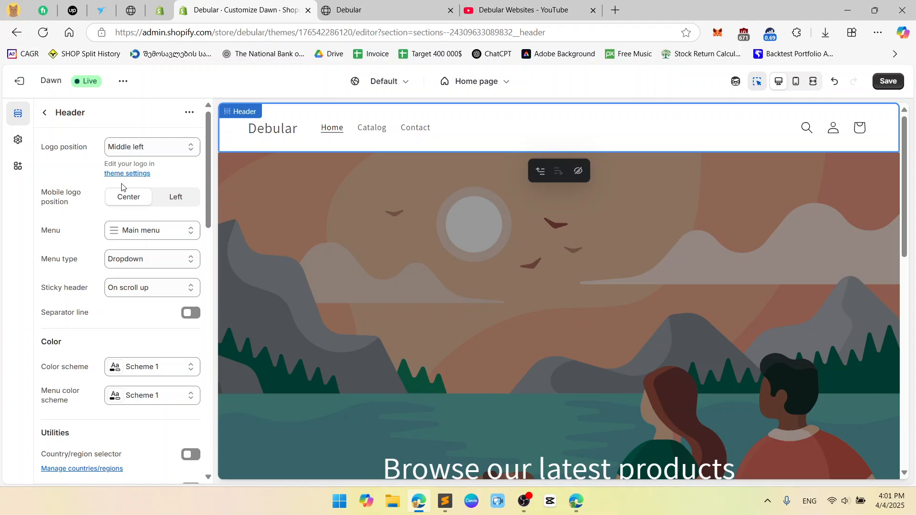
{"action": "scroll", "coordinate": [120, 191], "scroll_direction": "down", "scroll_amount": 8}
{"action": "scroll", "coordinate": [131, 261], "scroll_direction": "up", "scroll_amount": 4}
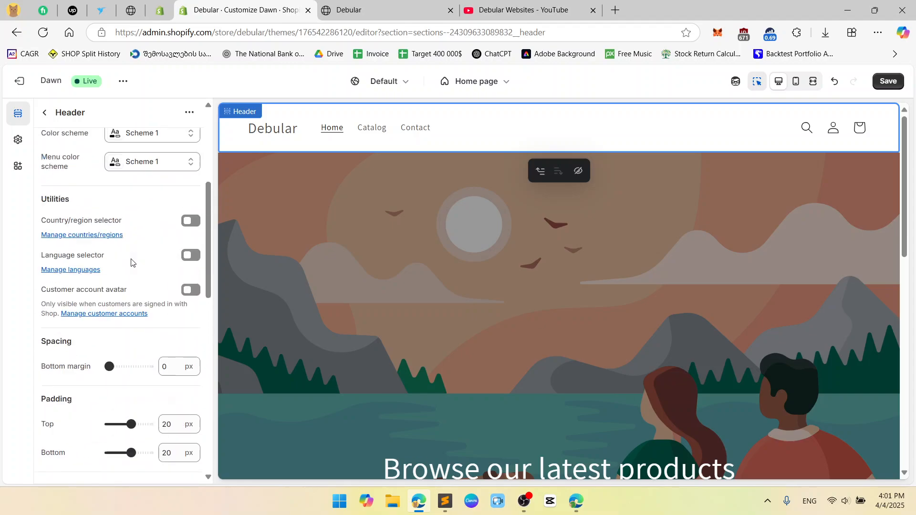
{"action": "scroll", "coordinate": [131, 262], "scroll_direction": "up", "scroll_amount": 4}
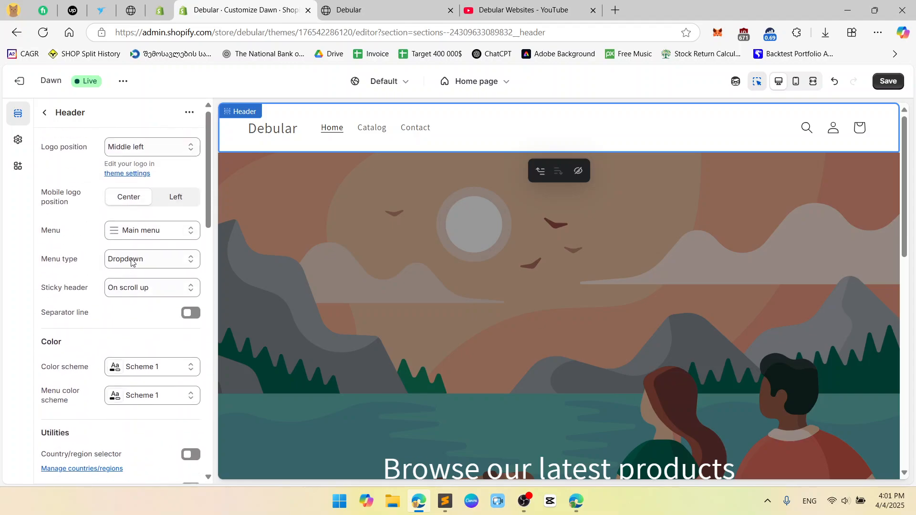